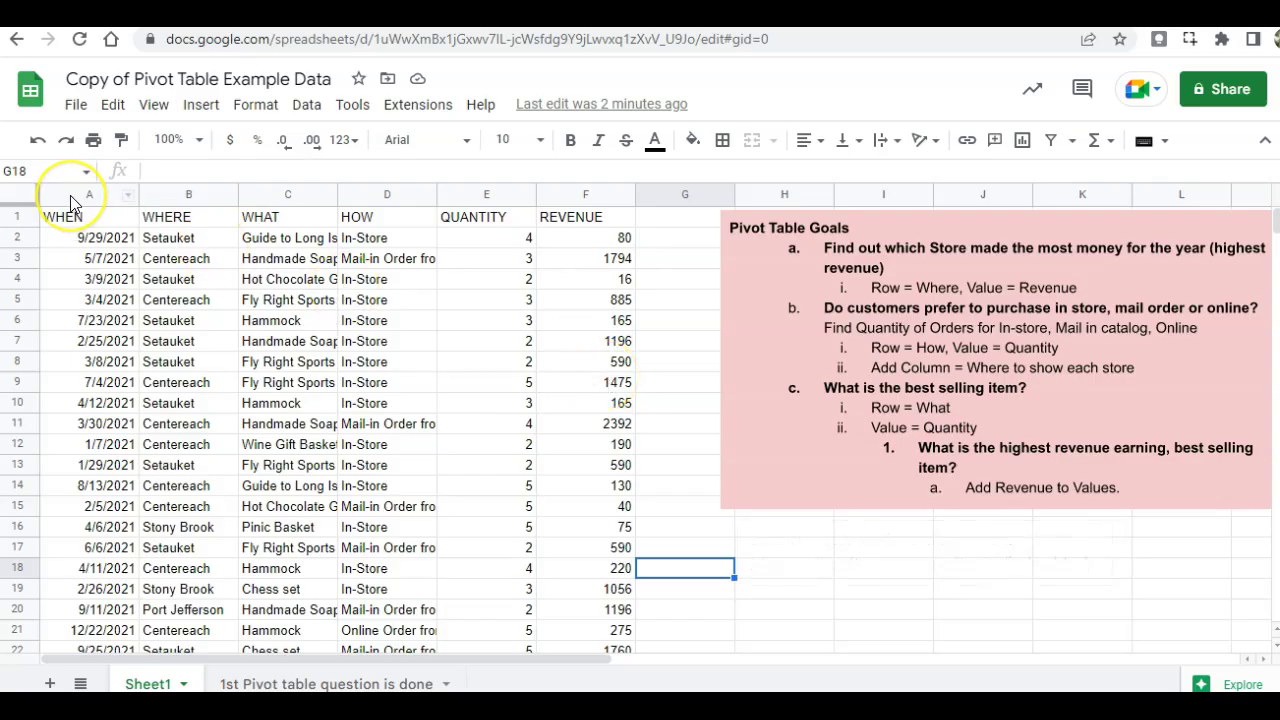
# - Select Sheet1 columns A to F and start a new pivot table from them
pyautogui.moveTo(70, 196); pyautogui.dragTo(562, 243)
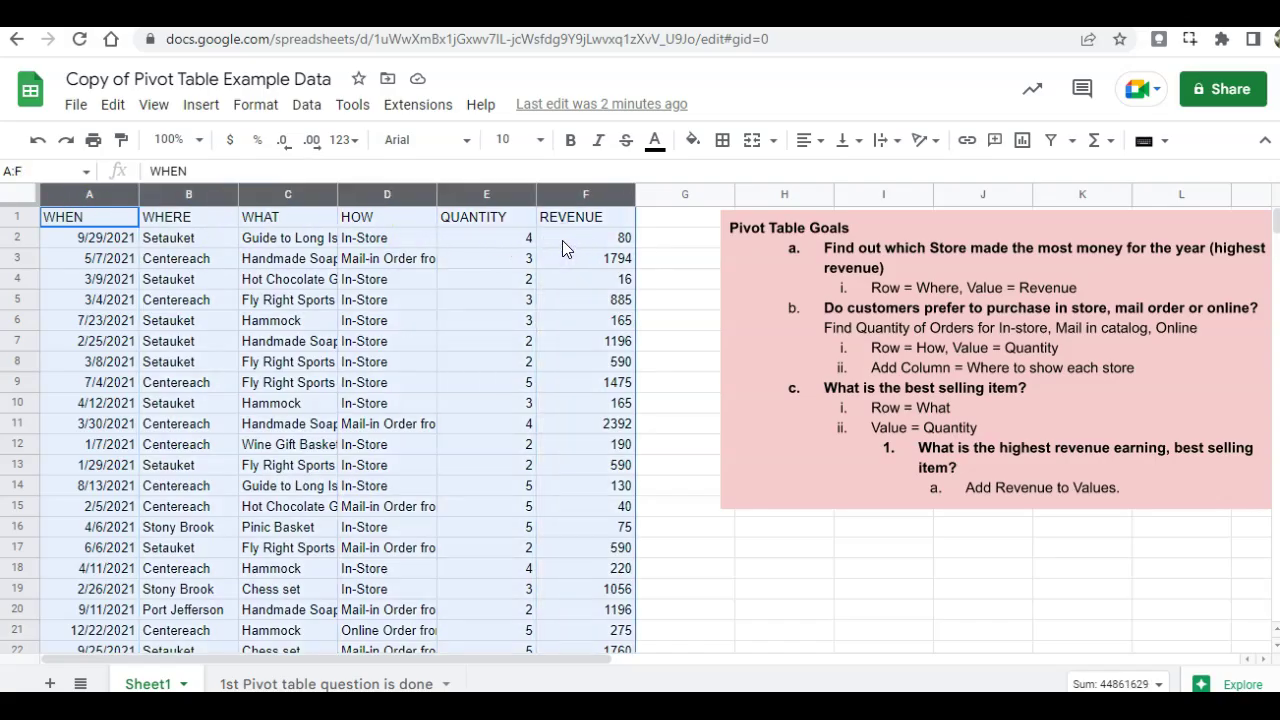
pyautogui.click(200, 110)
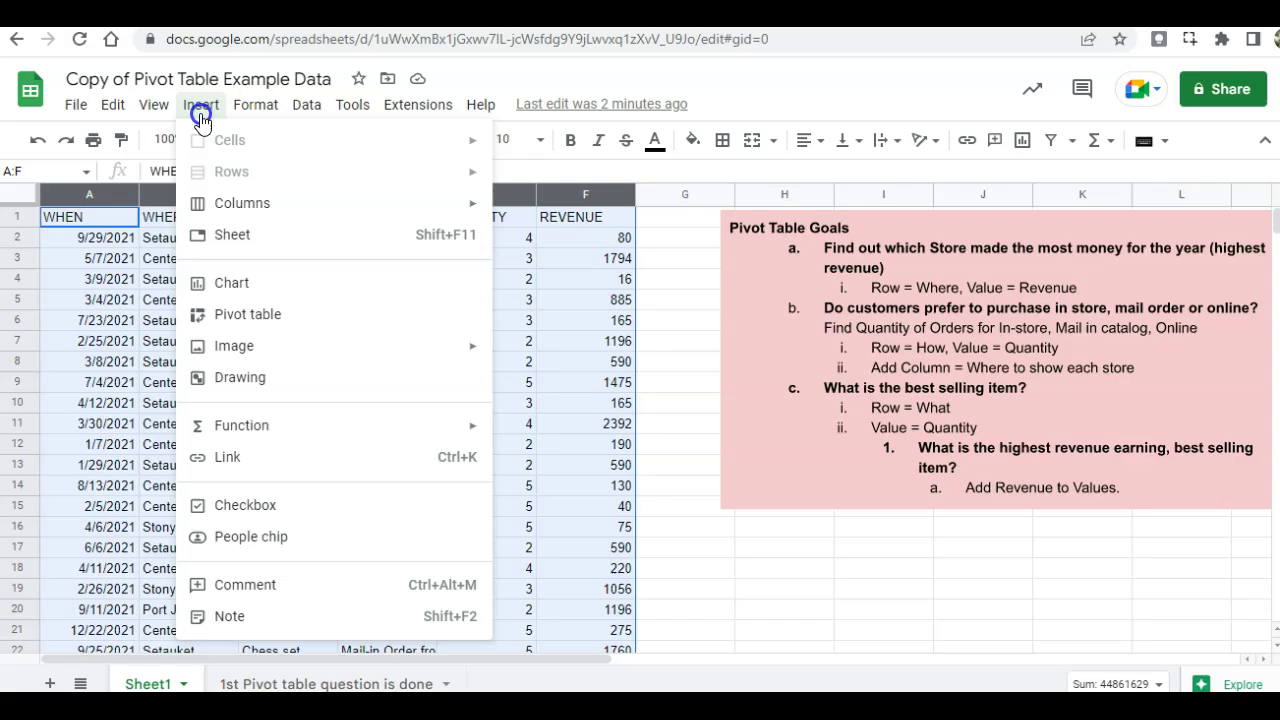
pyautogui.click(249, 314)
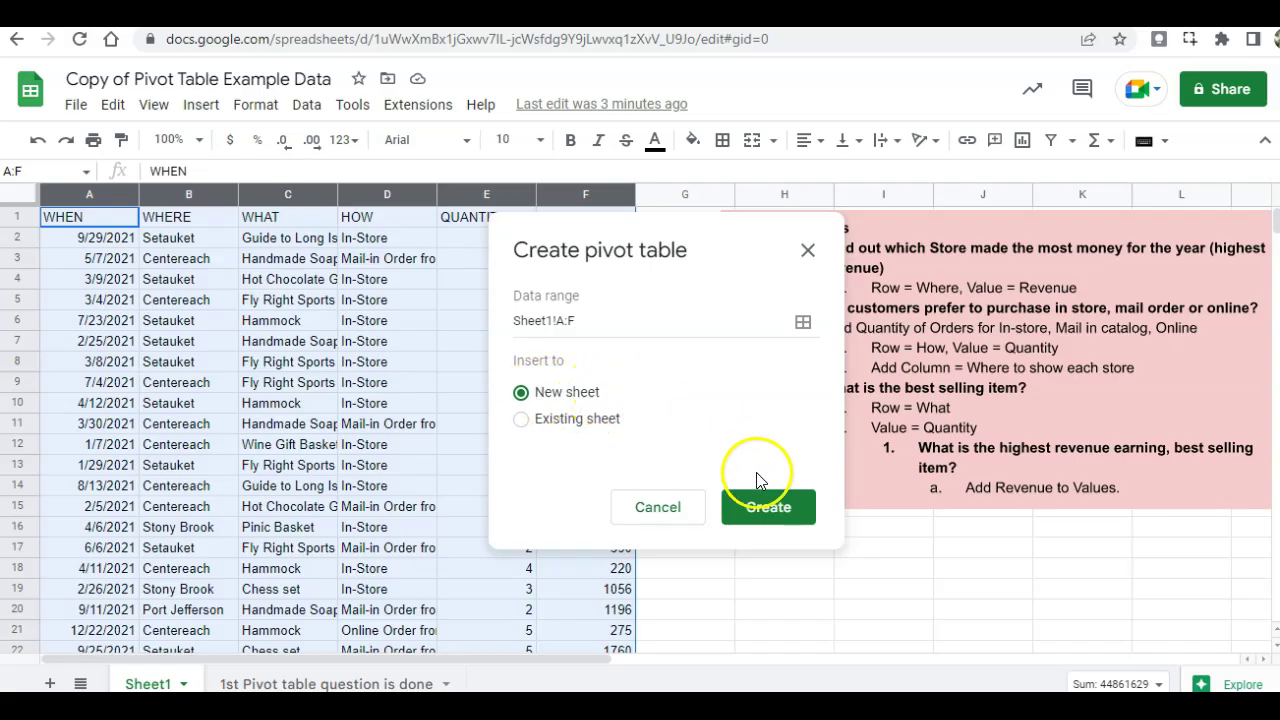
# - Create Pivot Table 5 on a new sheet with WHERE as rows and SUM of REVENUE as values
pyautogui.click(763, 510)
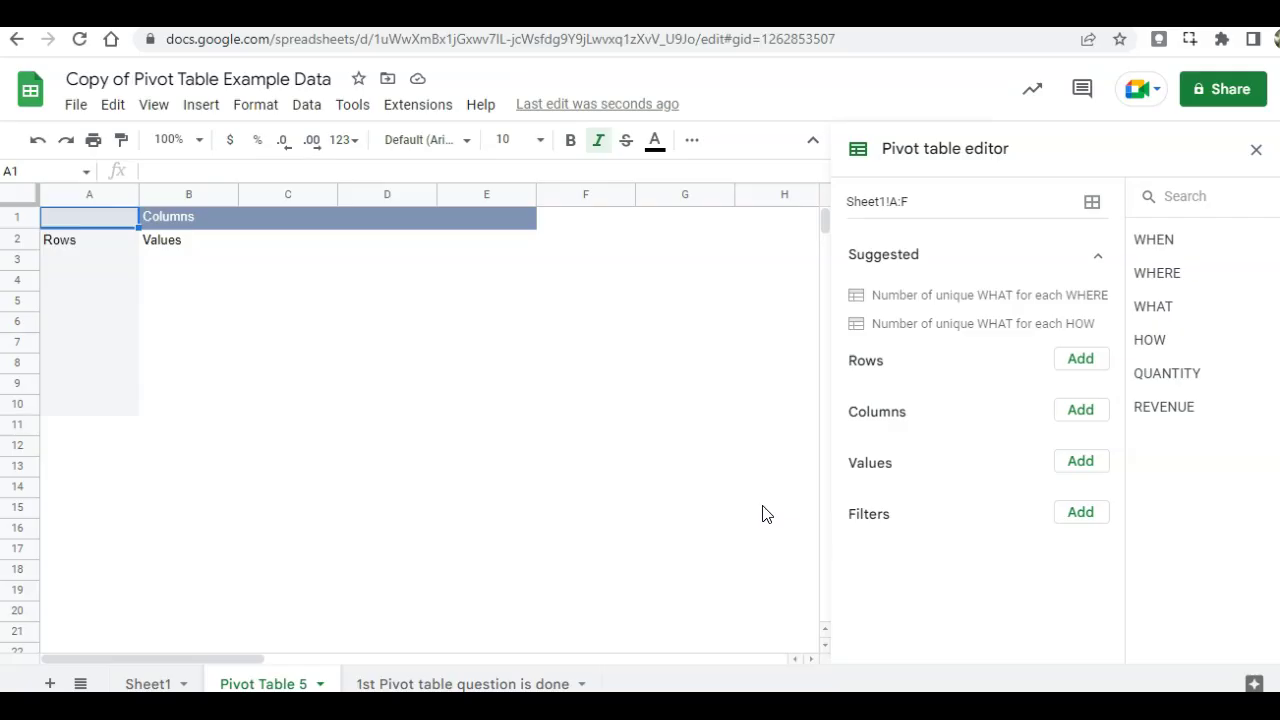
pyautogui.click(366, 435)
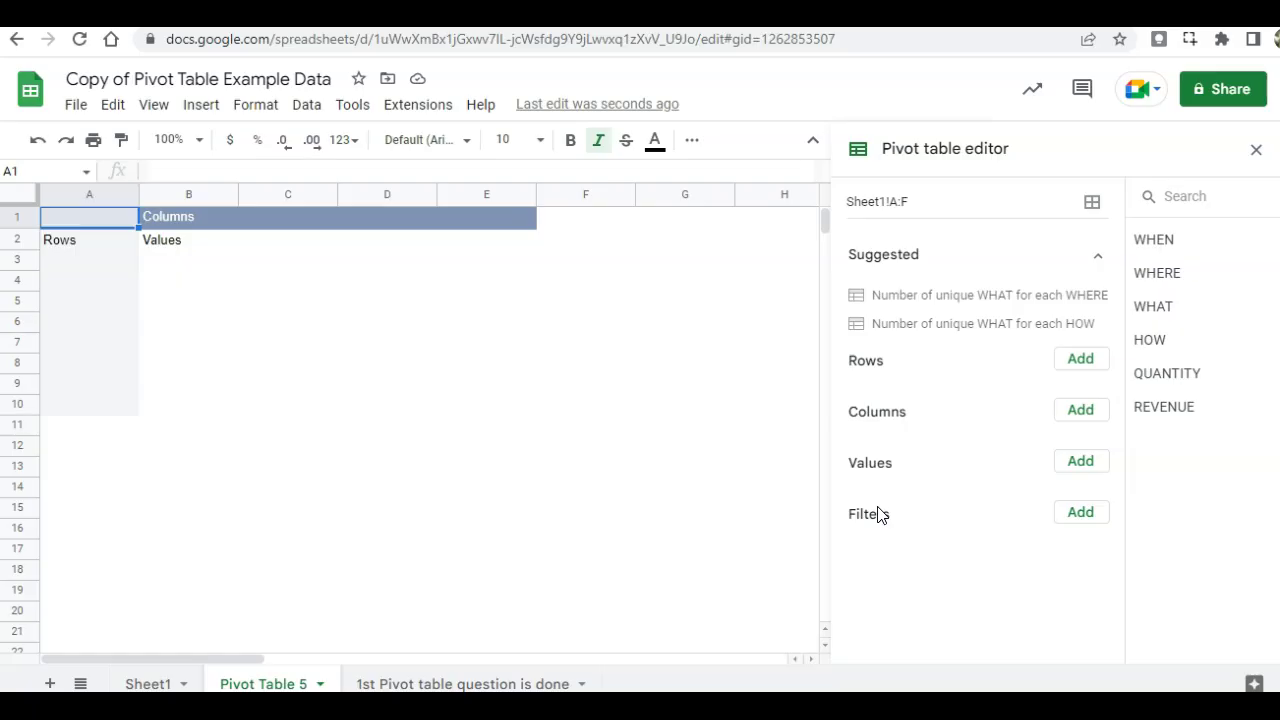
pyautogui.click(1077, 366)
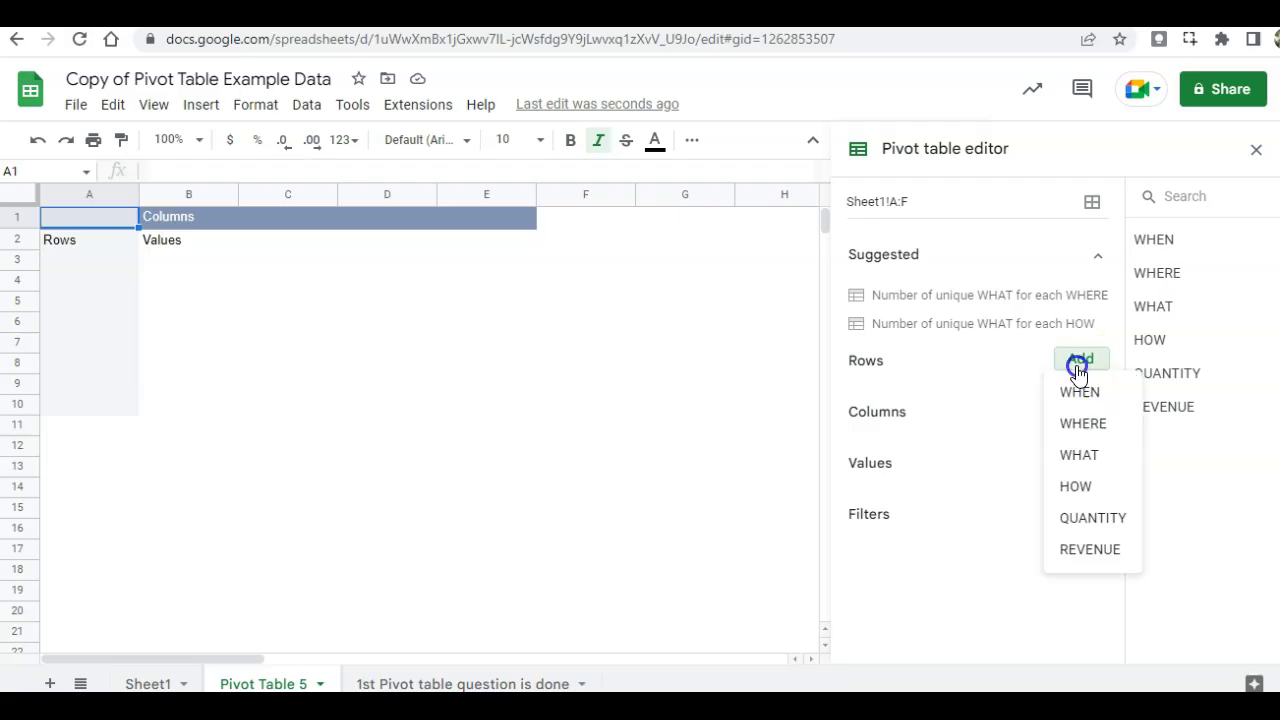
pyautogui.click(1078, 425)
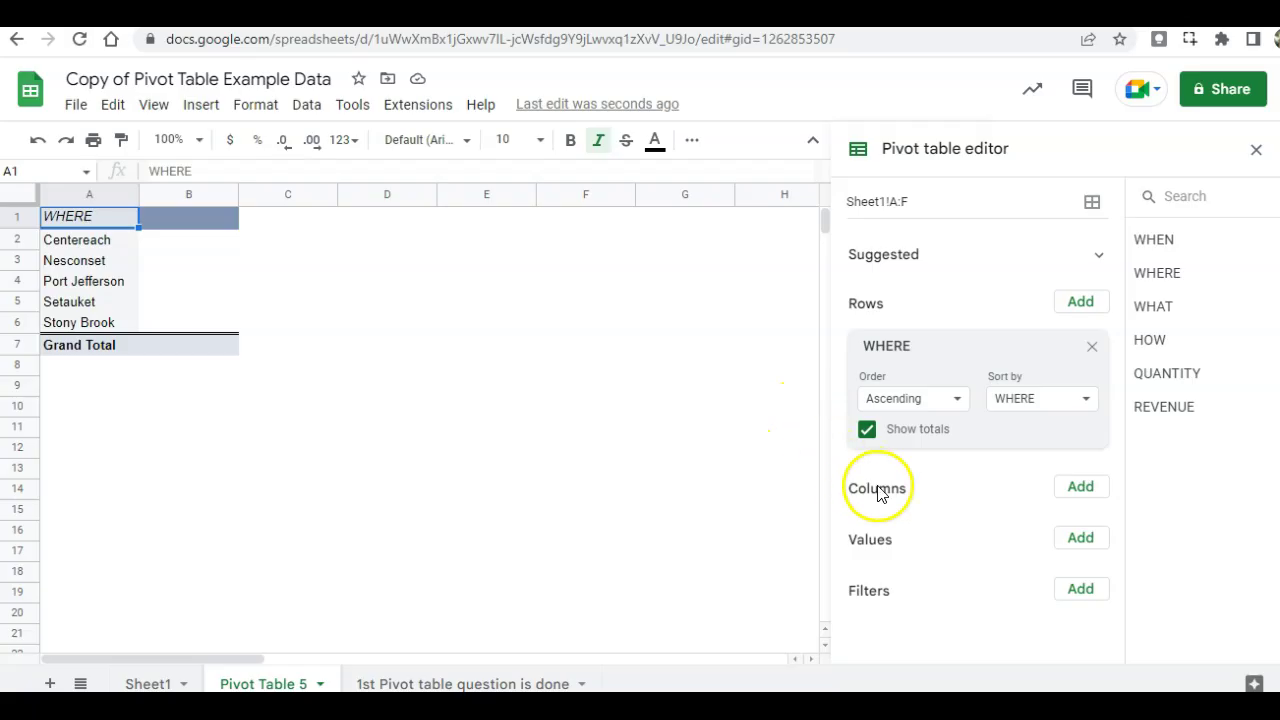
pyautogui.click(1082, 545)
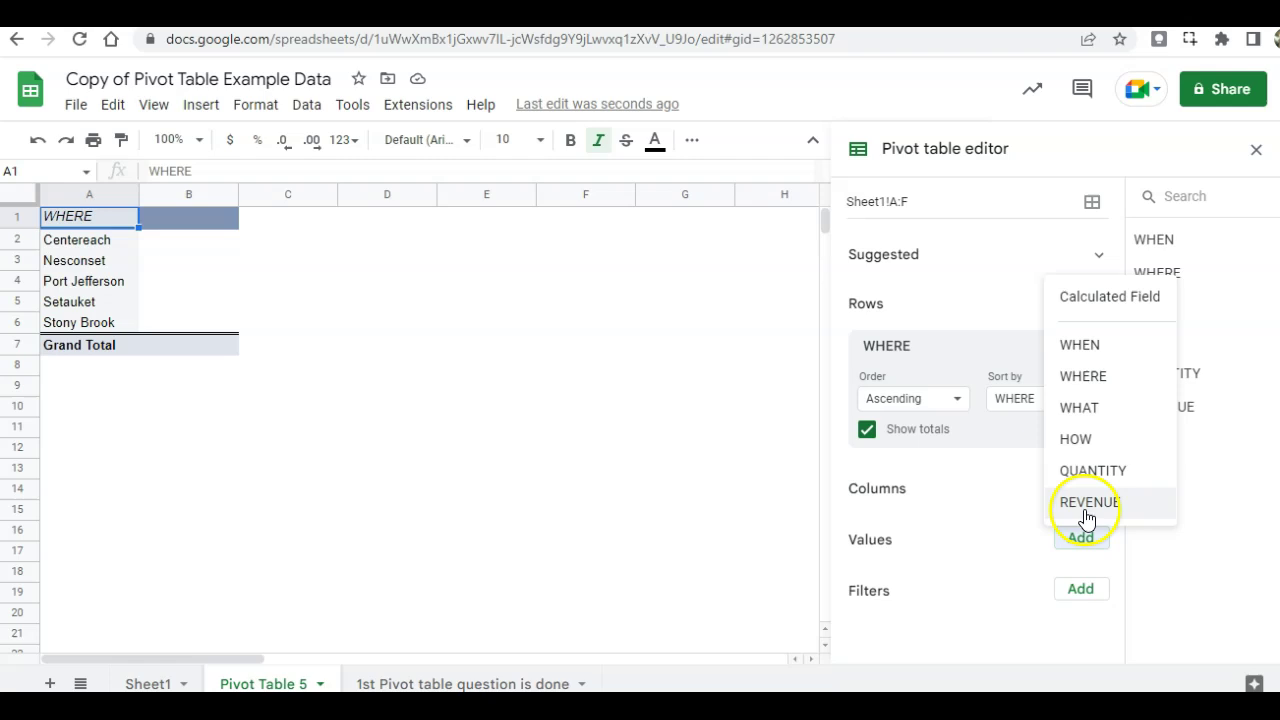
pyautogui.click(1087, 518)
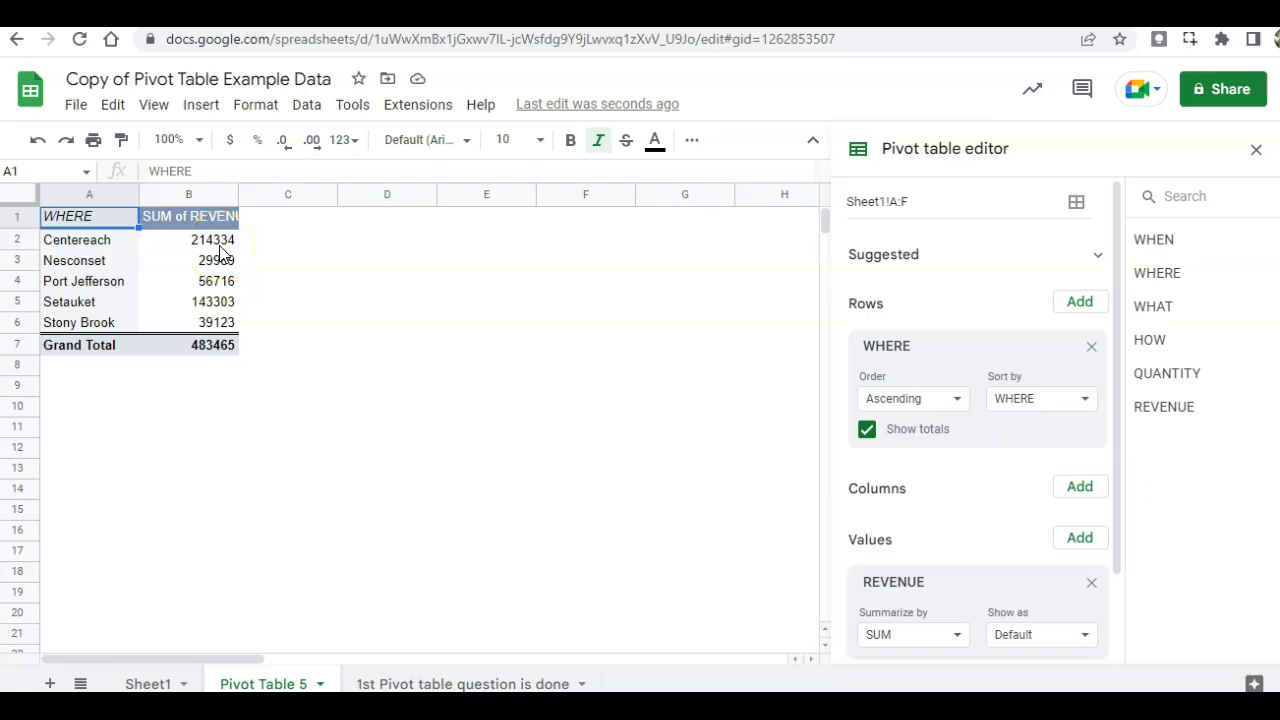
# - Chart the store revenue figures as a column chart titled SUM of REVENUE vs. WHERE
pyautogui.click(347, 363)
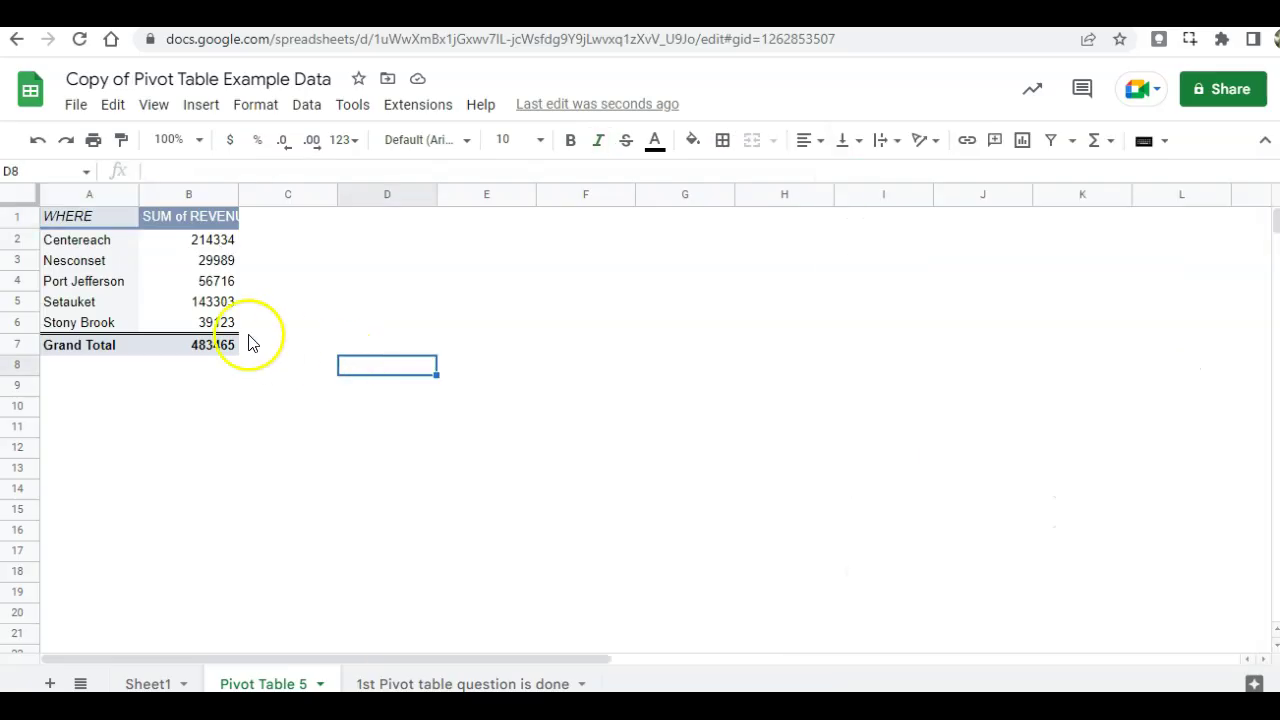
pyautogui.moveTo(191, 323); pyautogui.dragTo(93, 224)
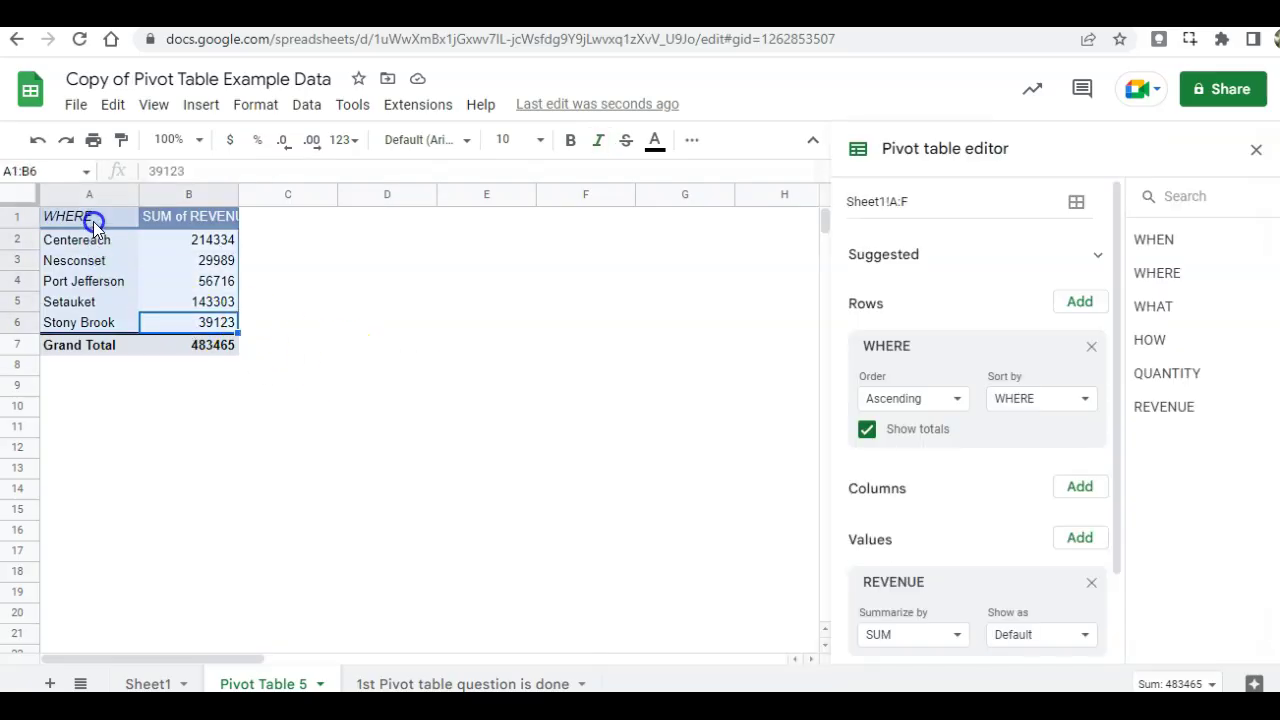
pyautogui.click(201, 106)
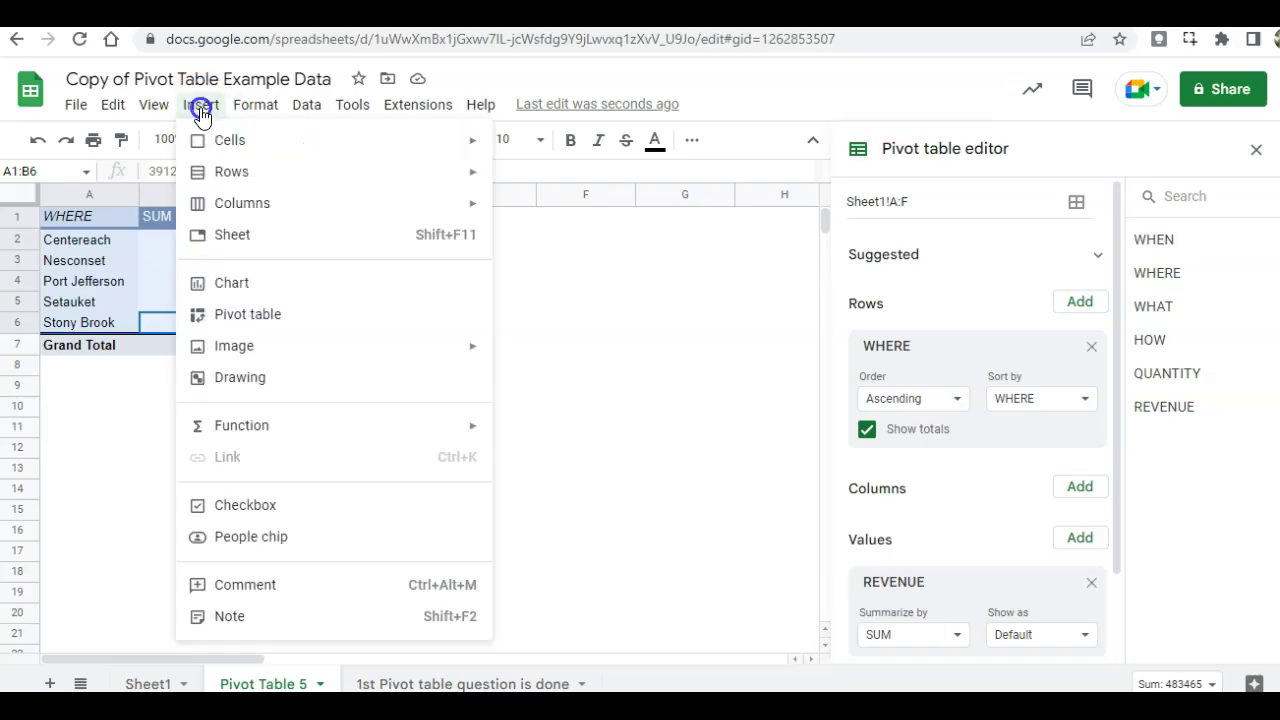
pyautogui.click(228, 288)
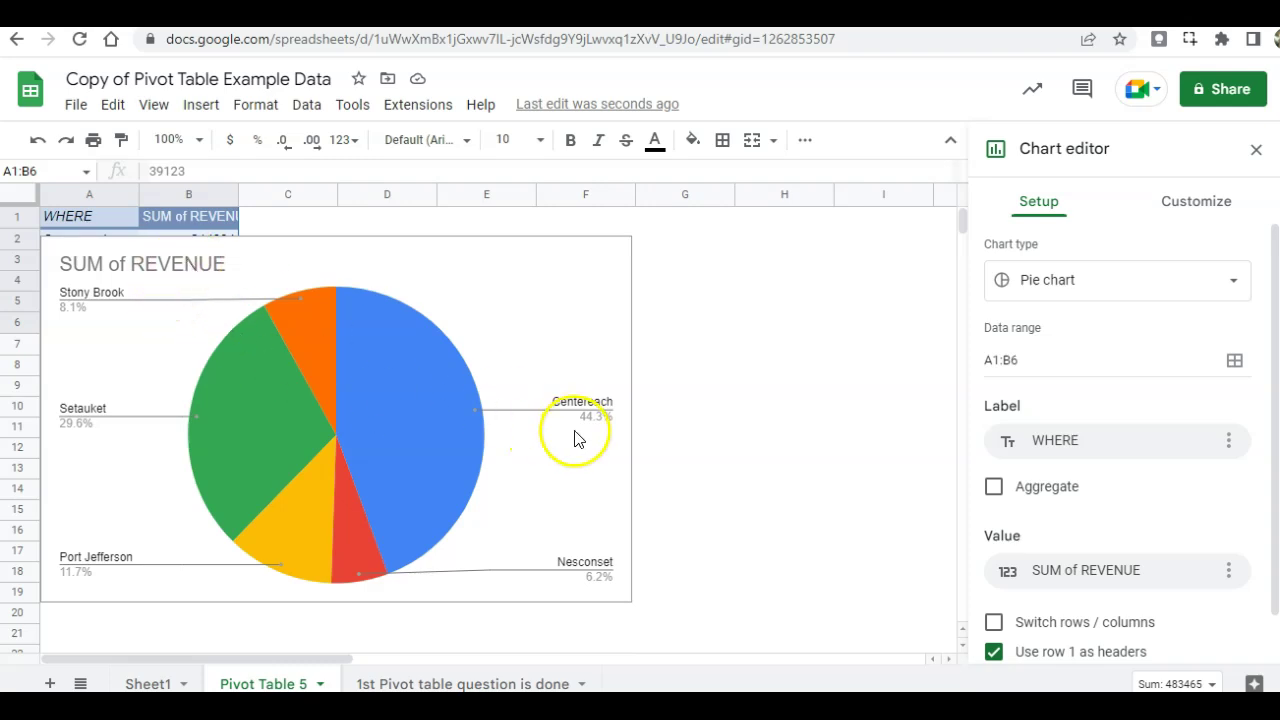
pyautogui.click(1233, 284)
pyautogui.click(1175, 400)
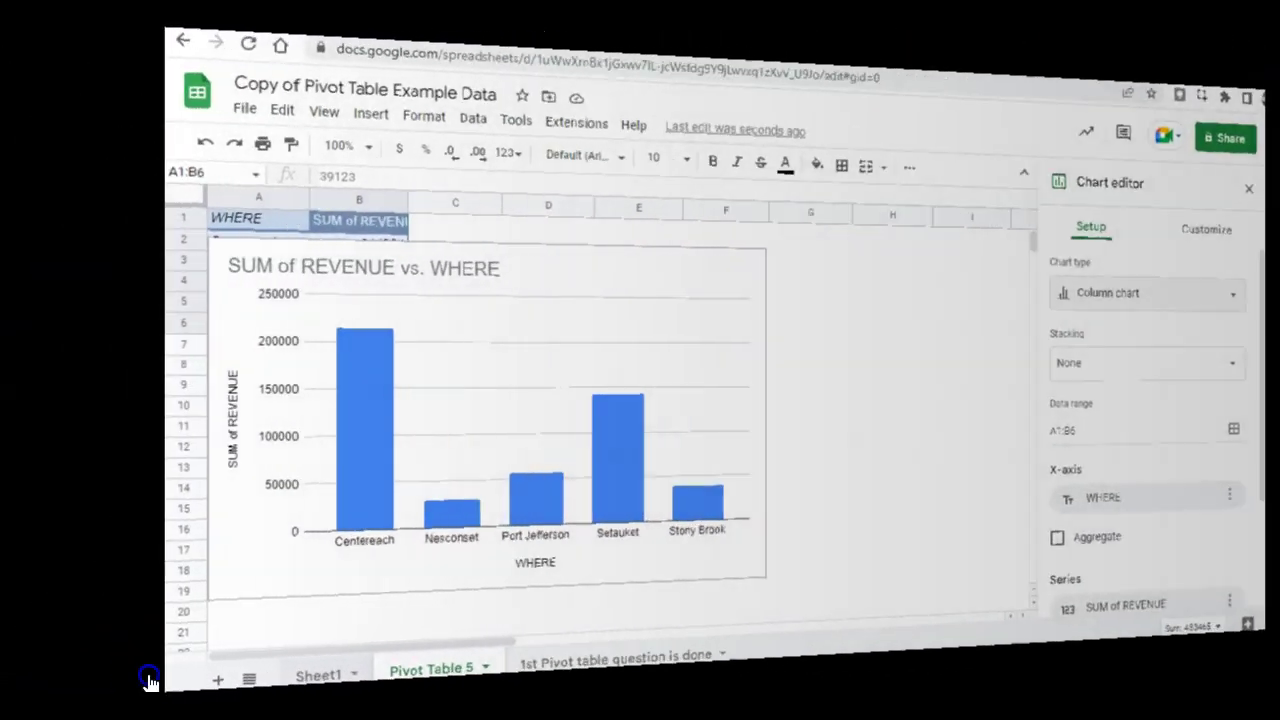
# - From Sheet1, create a second pivot table, Pivot Table 6, on a new sheet
pyautogui.click(110, 641)
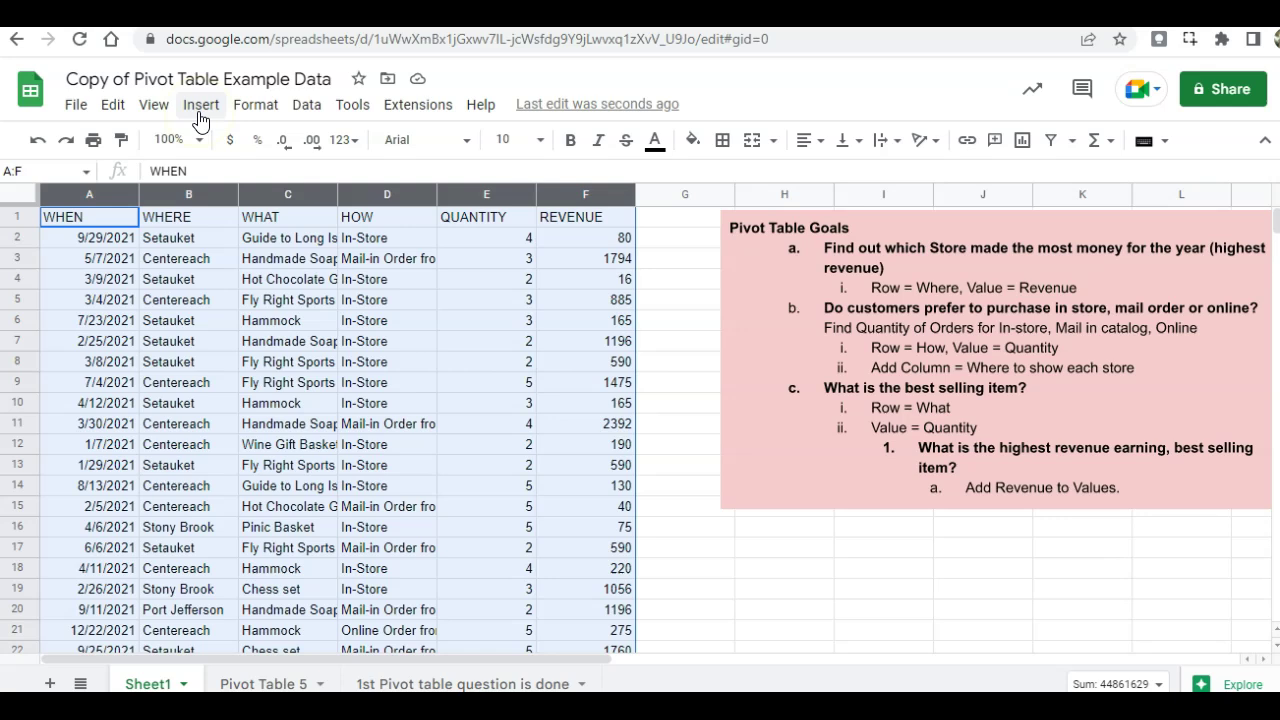
pyautogui.click(198, 108)
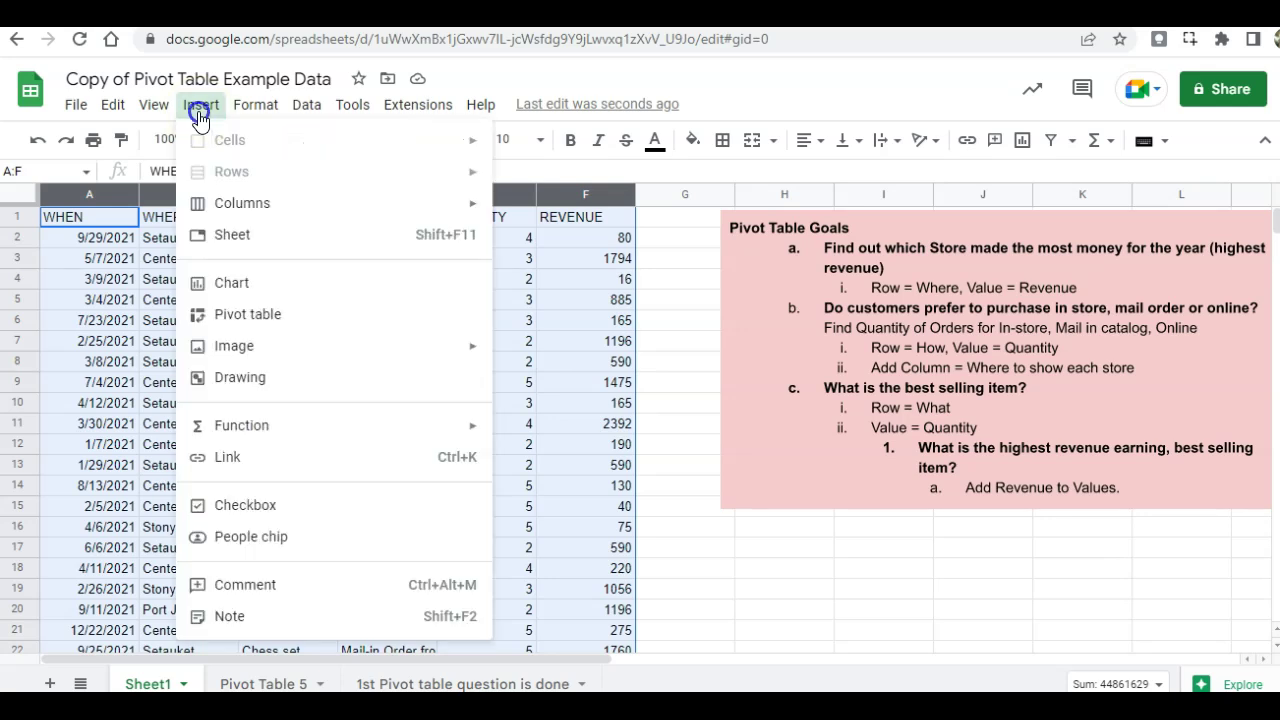
pyautogui.click(237, 313)
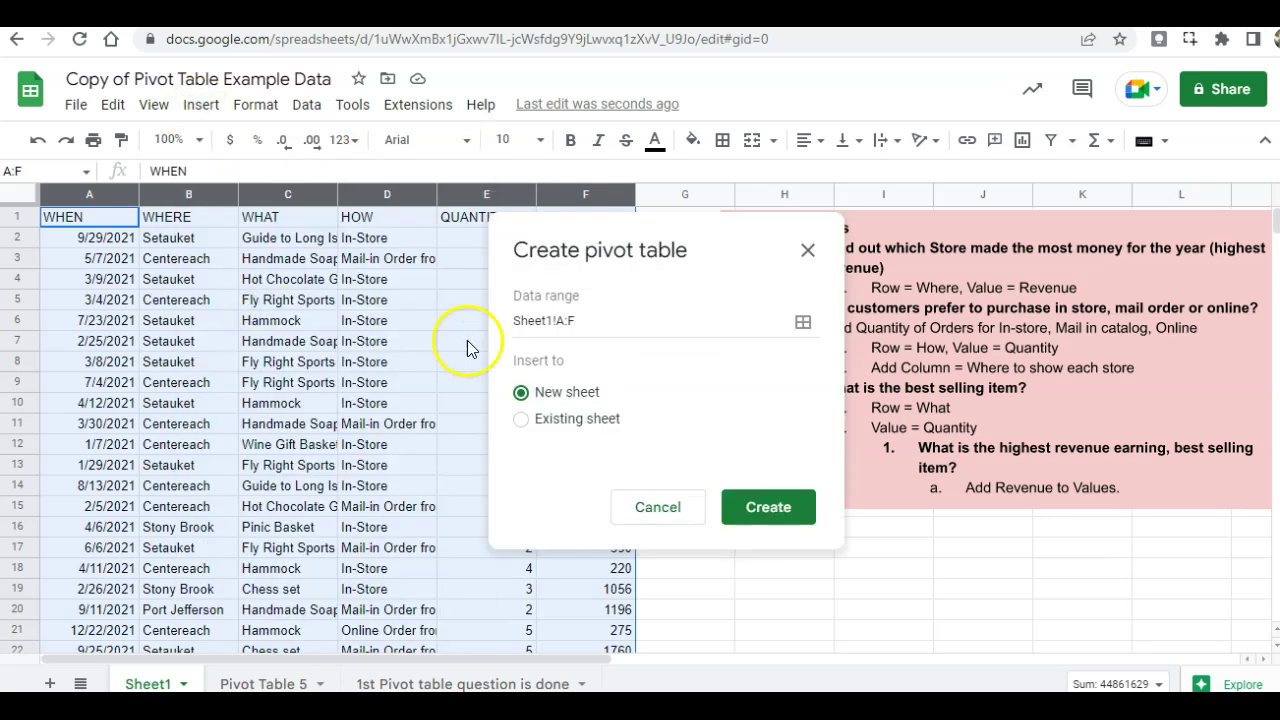
pyautogui.click(548, 331)
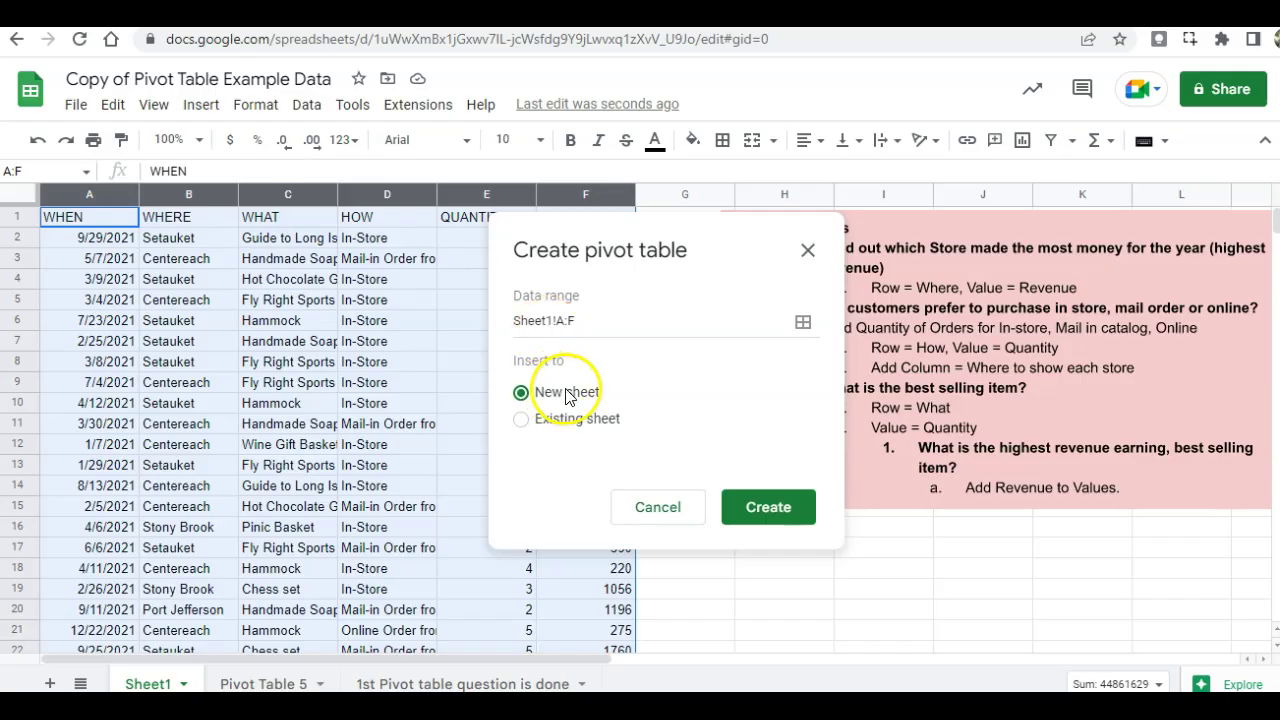
pyautogui.click(762, 507)
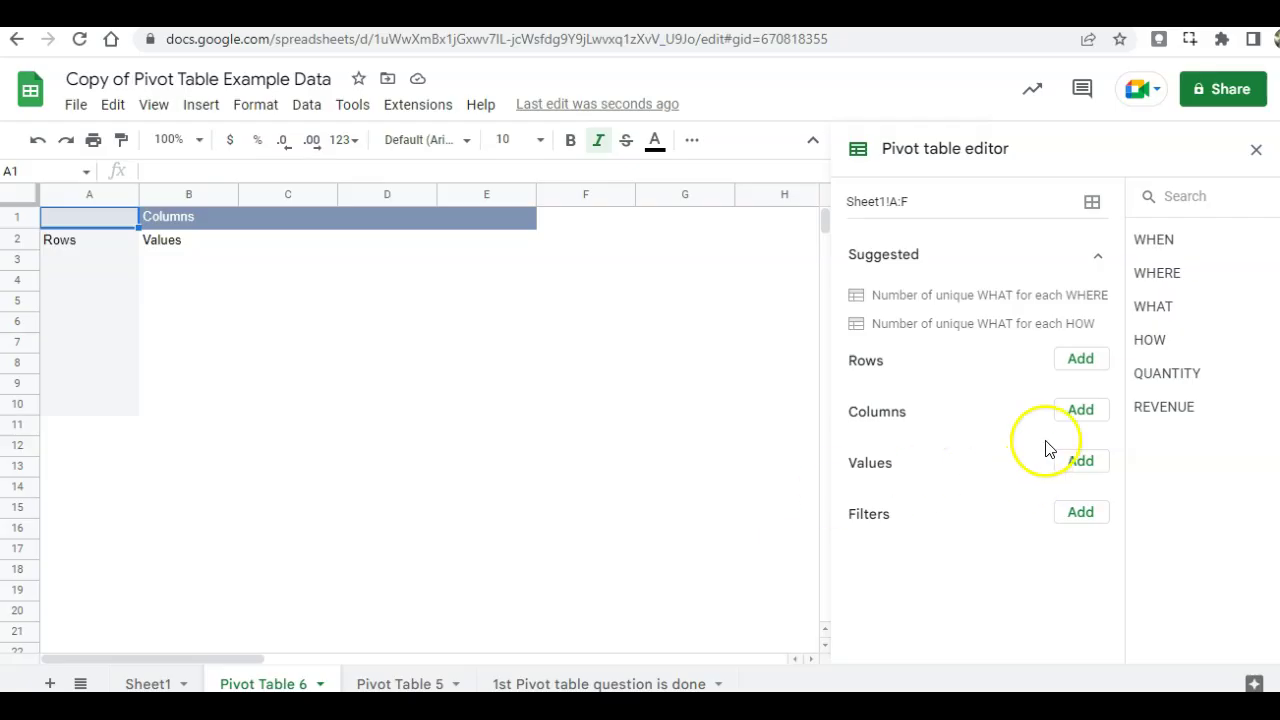
# - Group Pivot Table 6 by HOW and sum QUANTITY: In-Store 2159, mail-in 617, online 183
pyautogui.click(1078, 362)
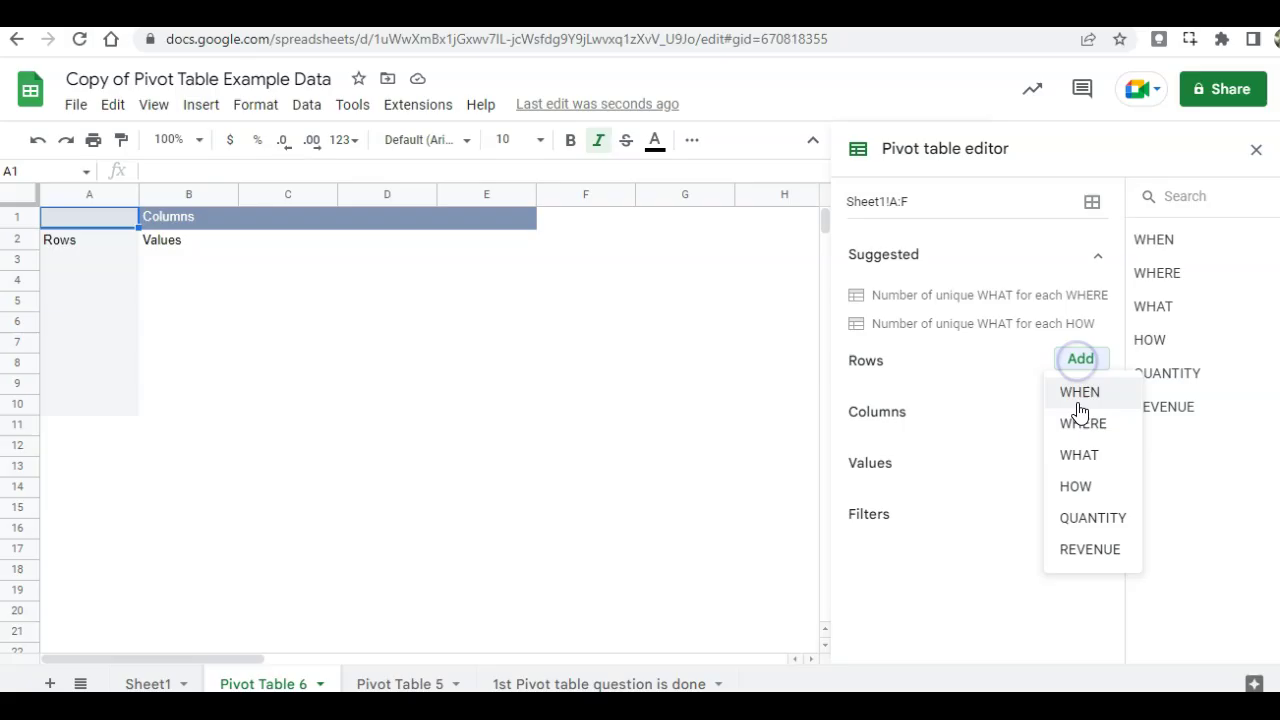
pyautogui.click(1077, 487)
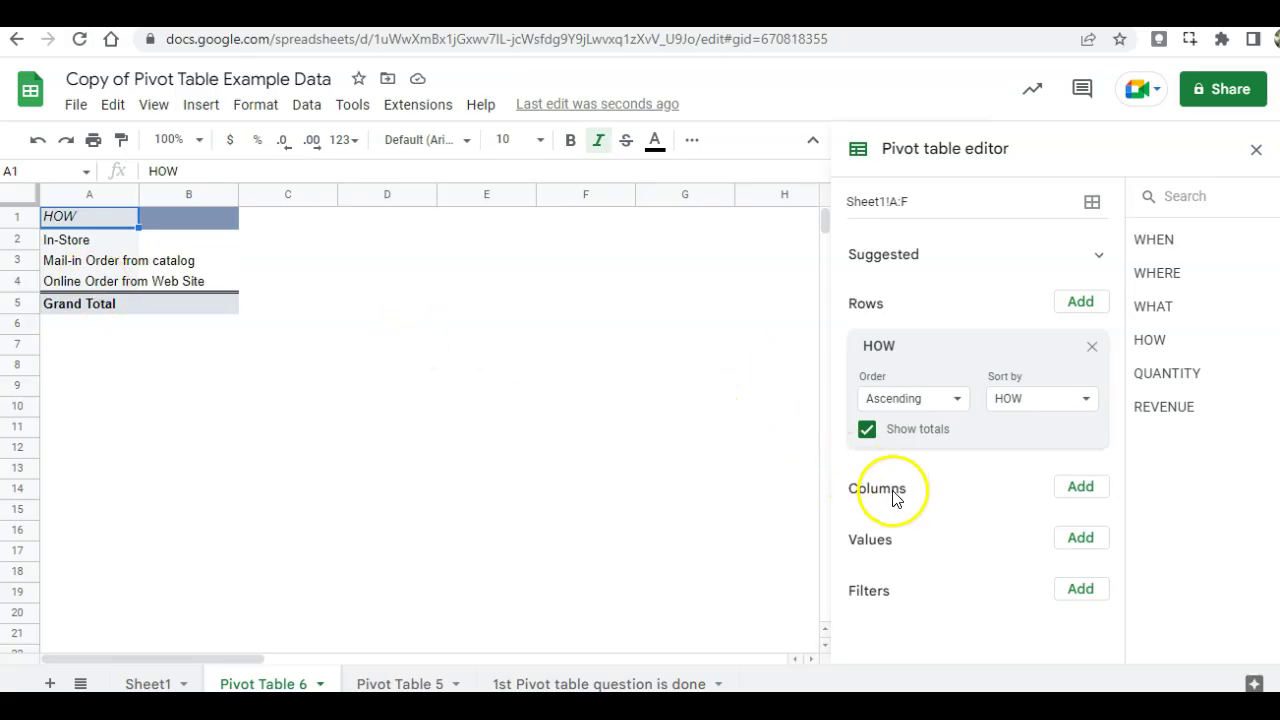
pyautogui.click(1080, 540)
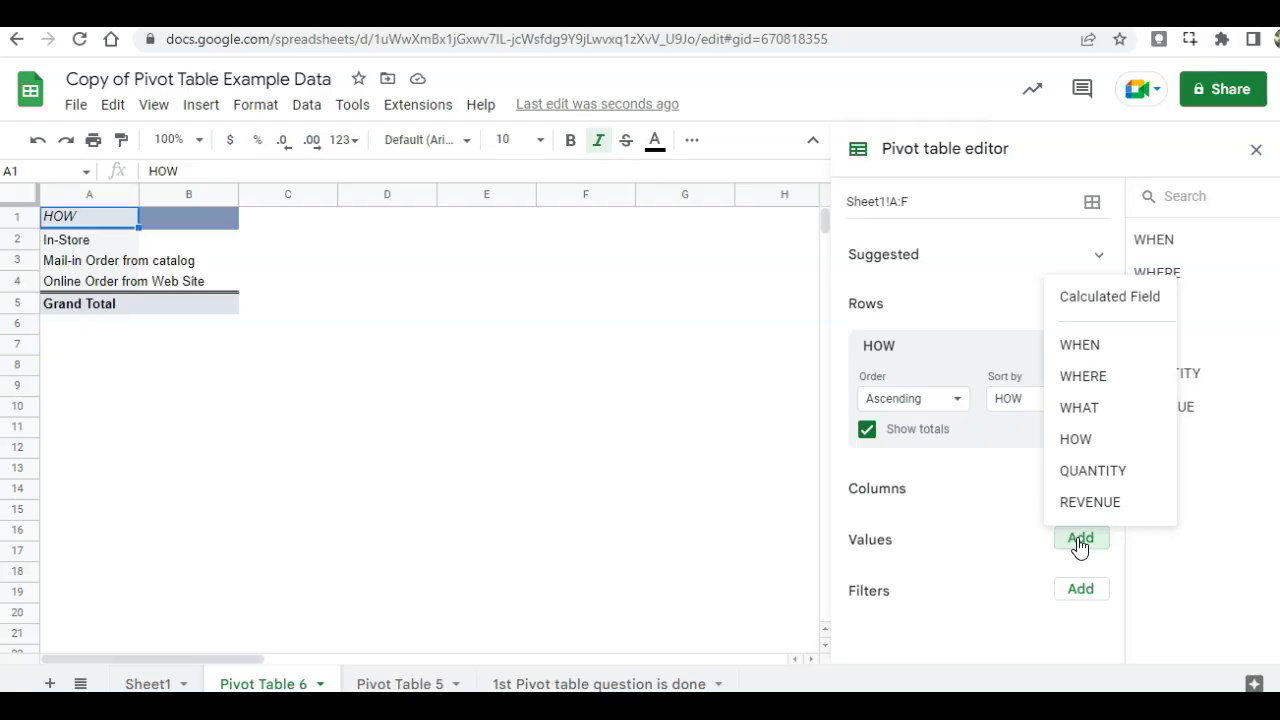
pyautogui.click(1080, 542)
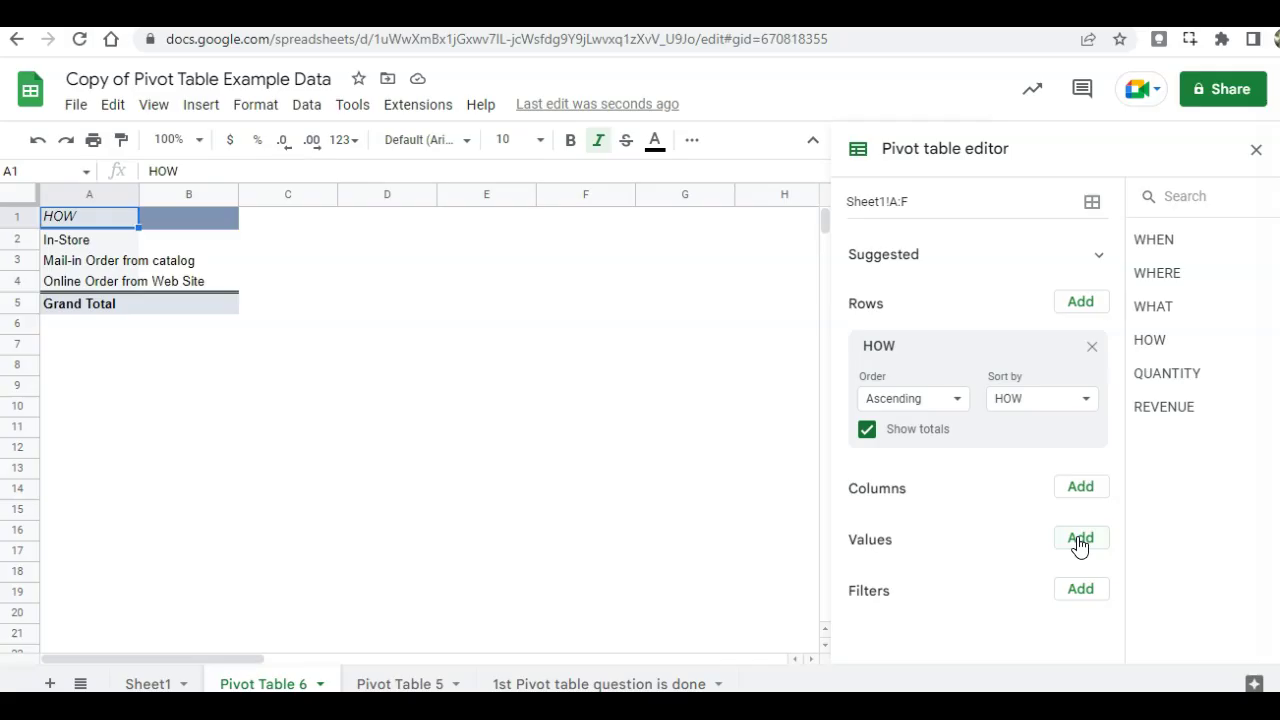
pyautogui.click(1078, 542)
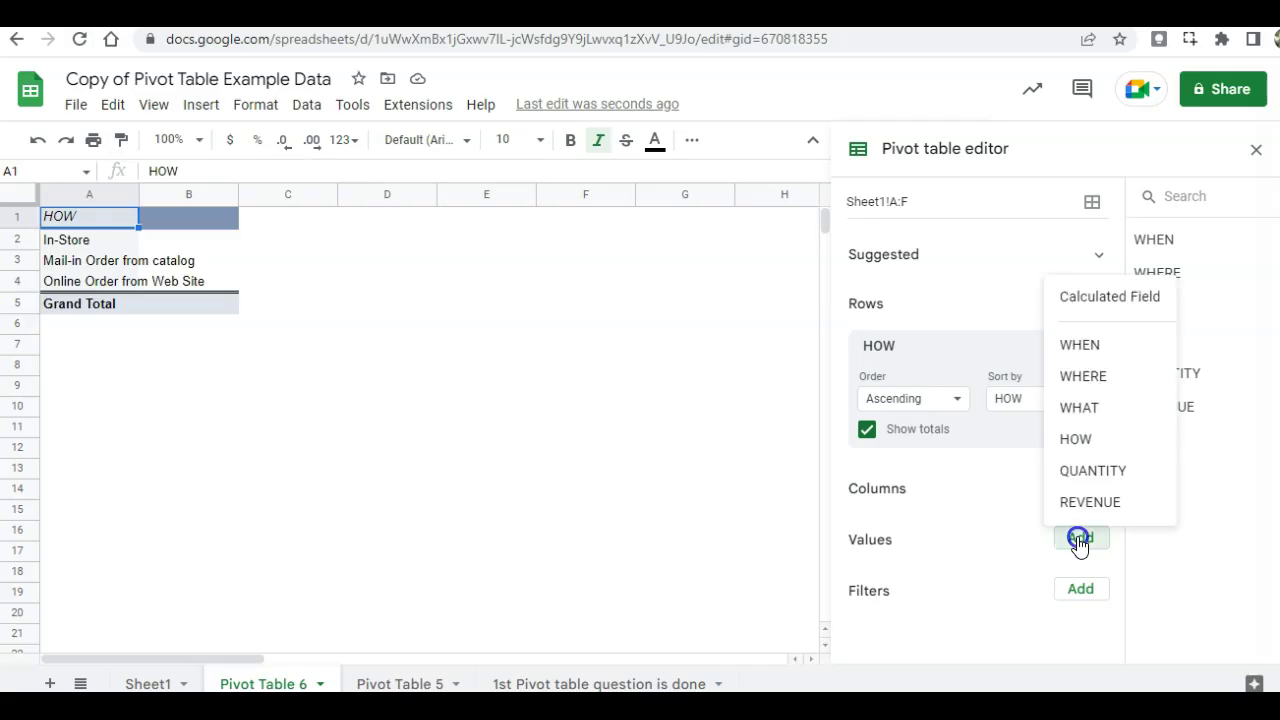
pyautogui.click(1085, 468)
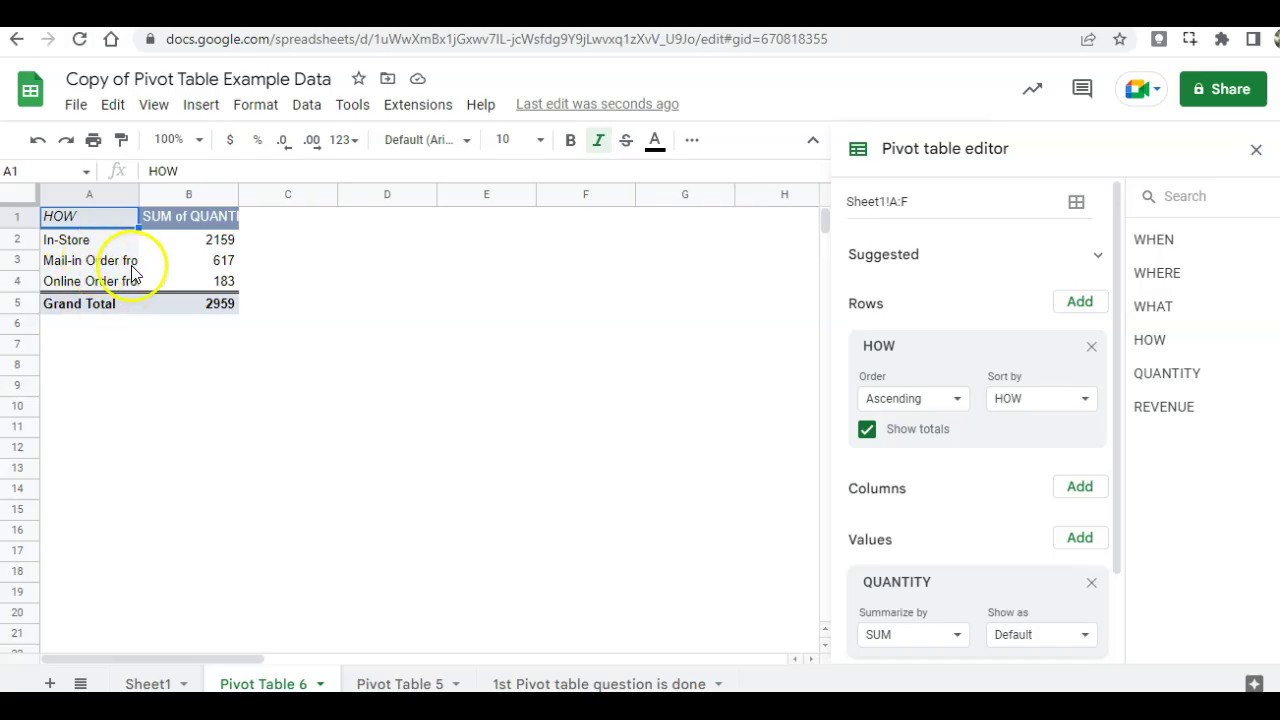
# - Add WHERE as pivot columns so each store gets its own quantity column
pyautogui.click(1075, 495)
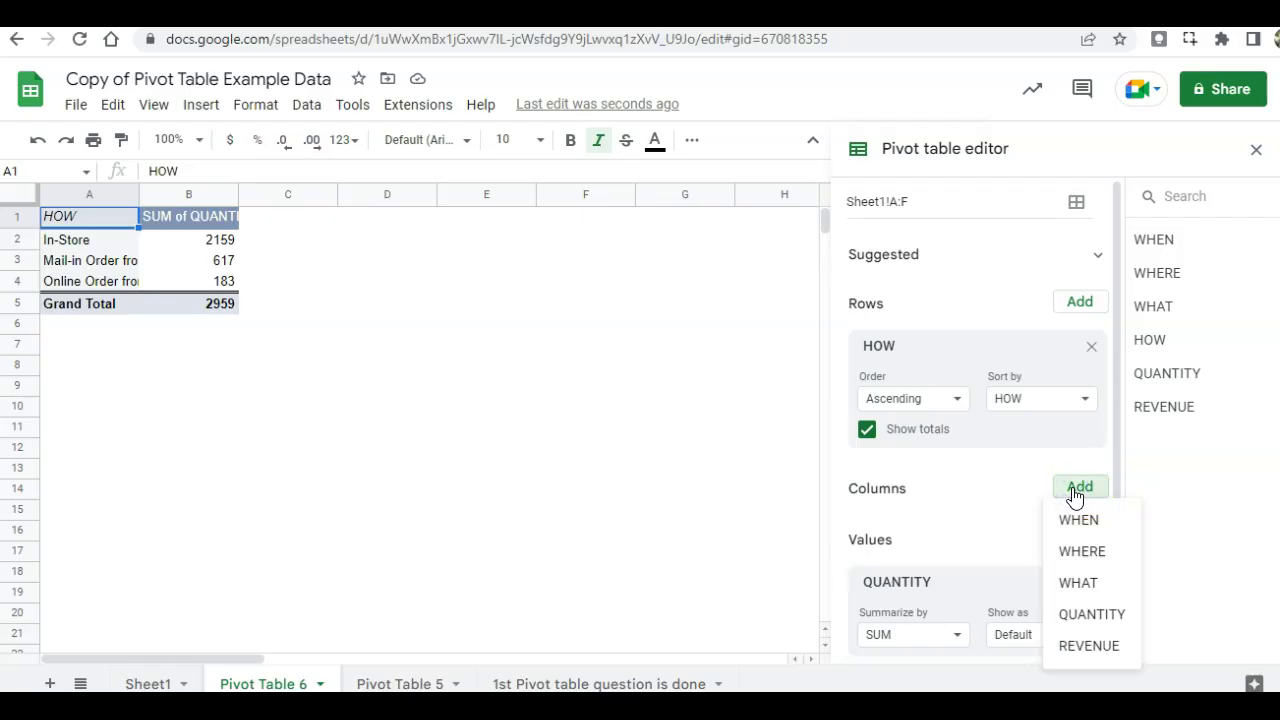
pyautogui.click(1080, 555)
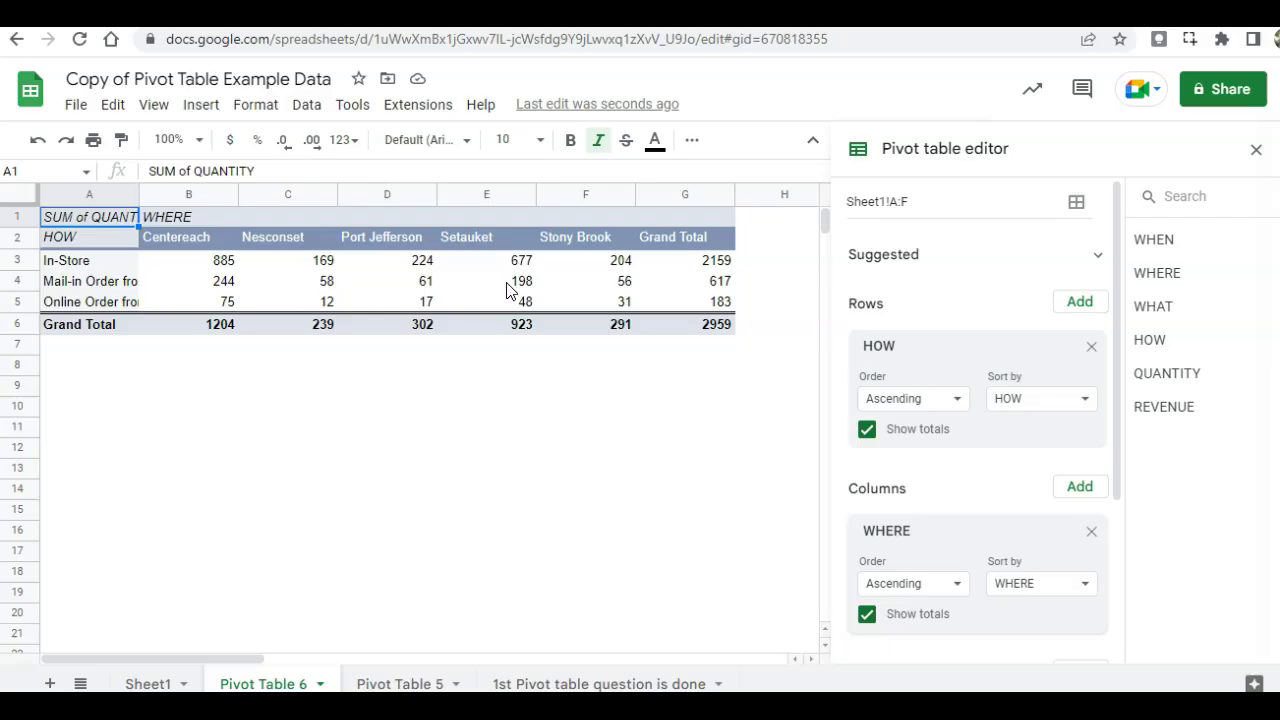
# - Insert a column chart of per-store quantities by purchase method, then return to Sheet1
pyautogui.moveTo(112, 236); pyautogui.dragTo(607, 305)
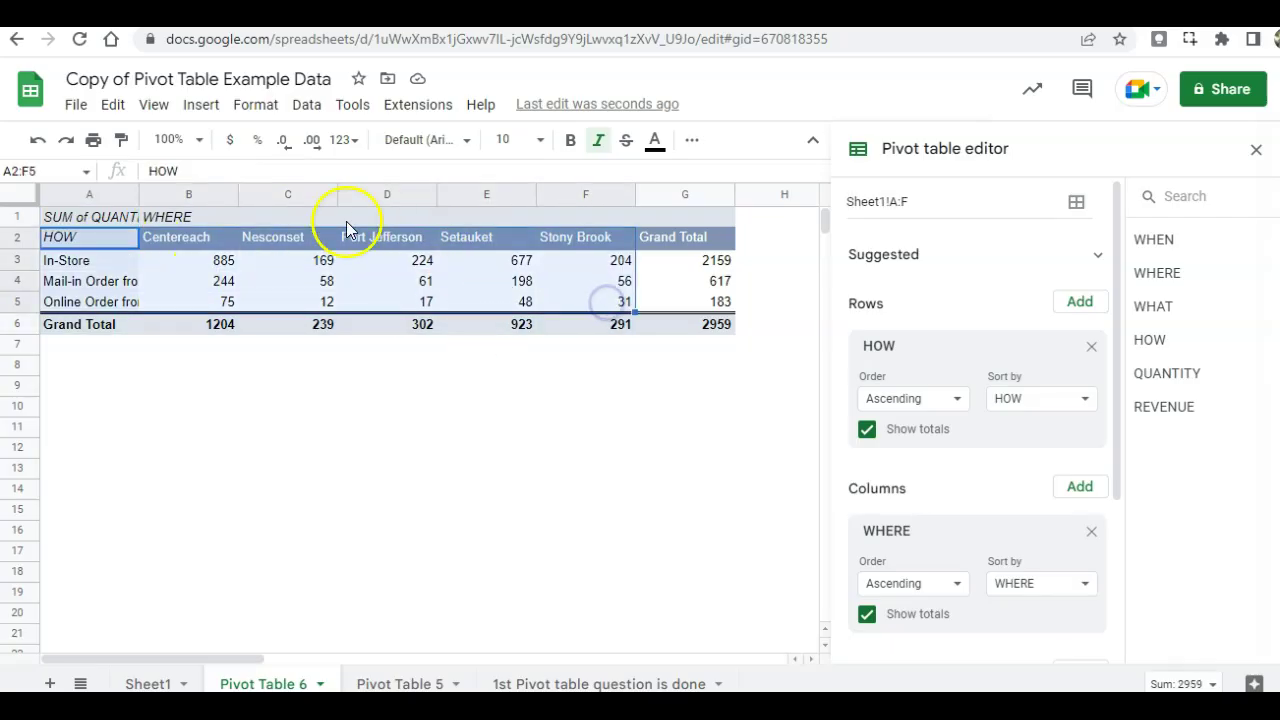
pyautogui.click(200, 104)
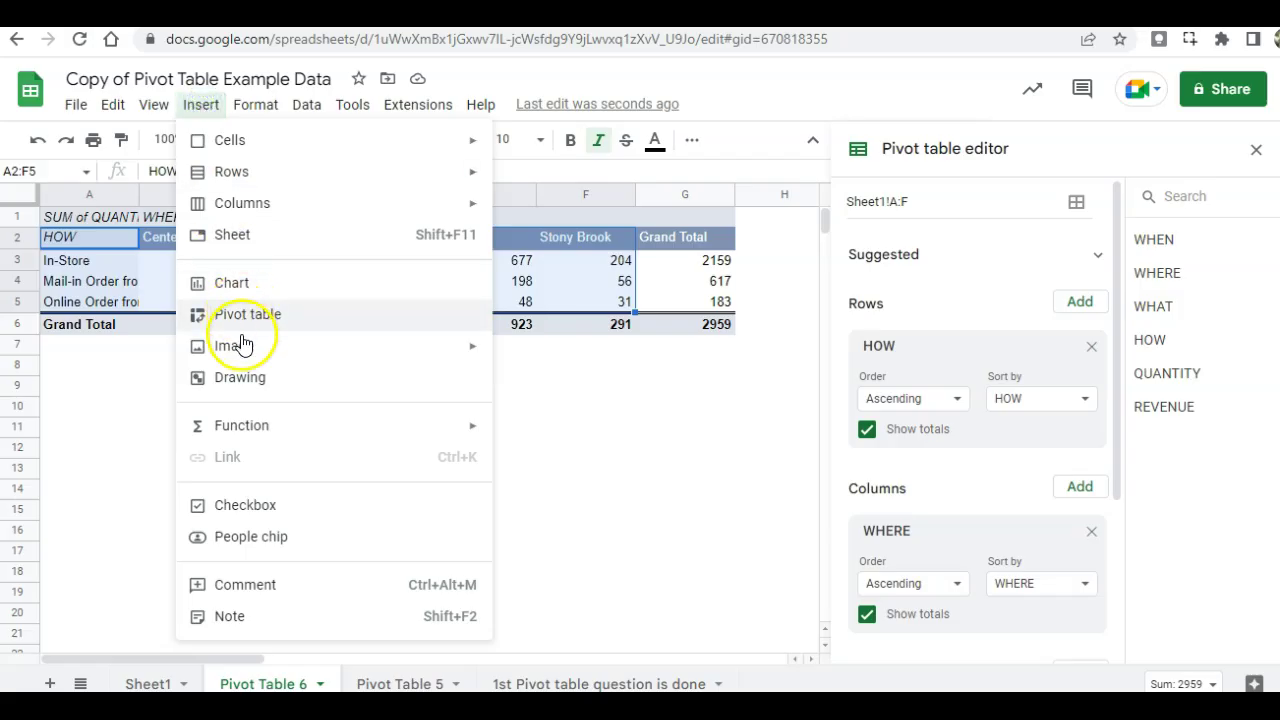
pyautogui.click(231, 283)
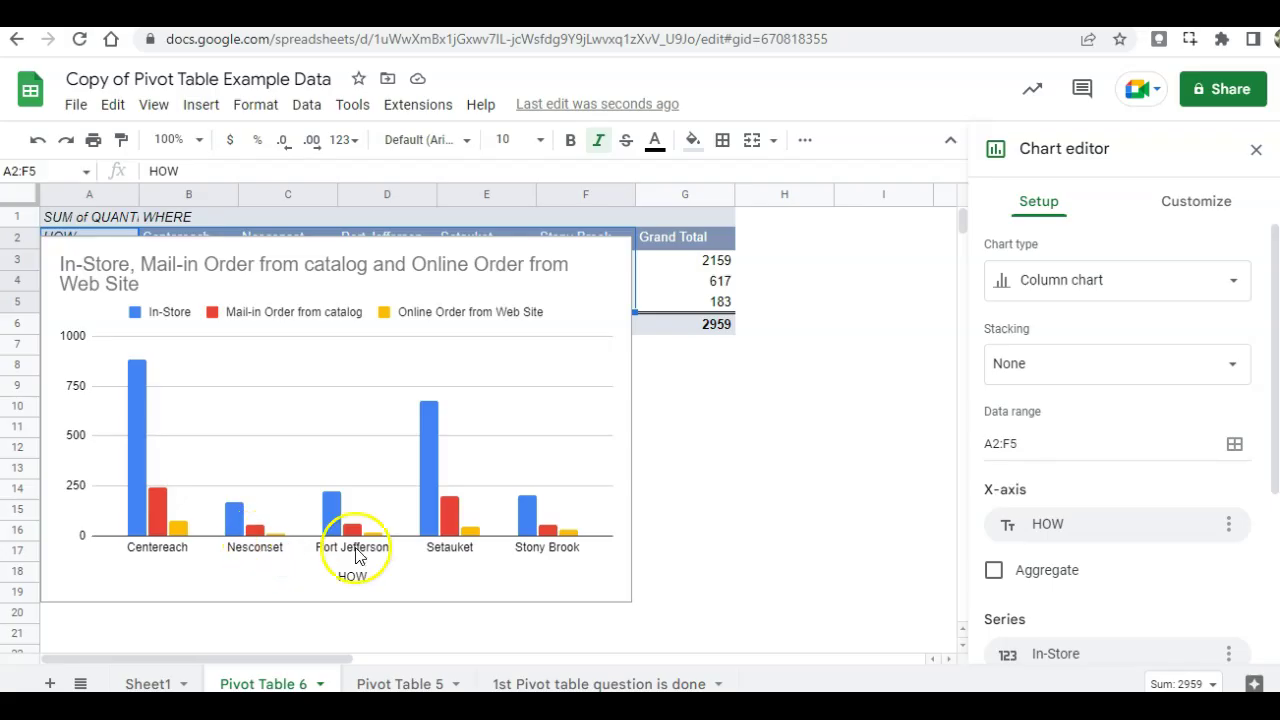
pyautogui.click(145, 684)
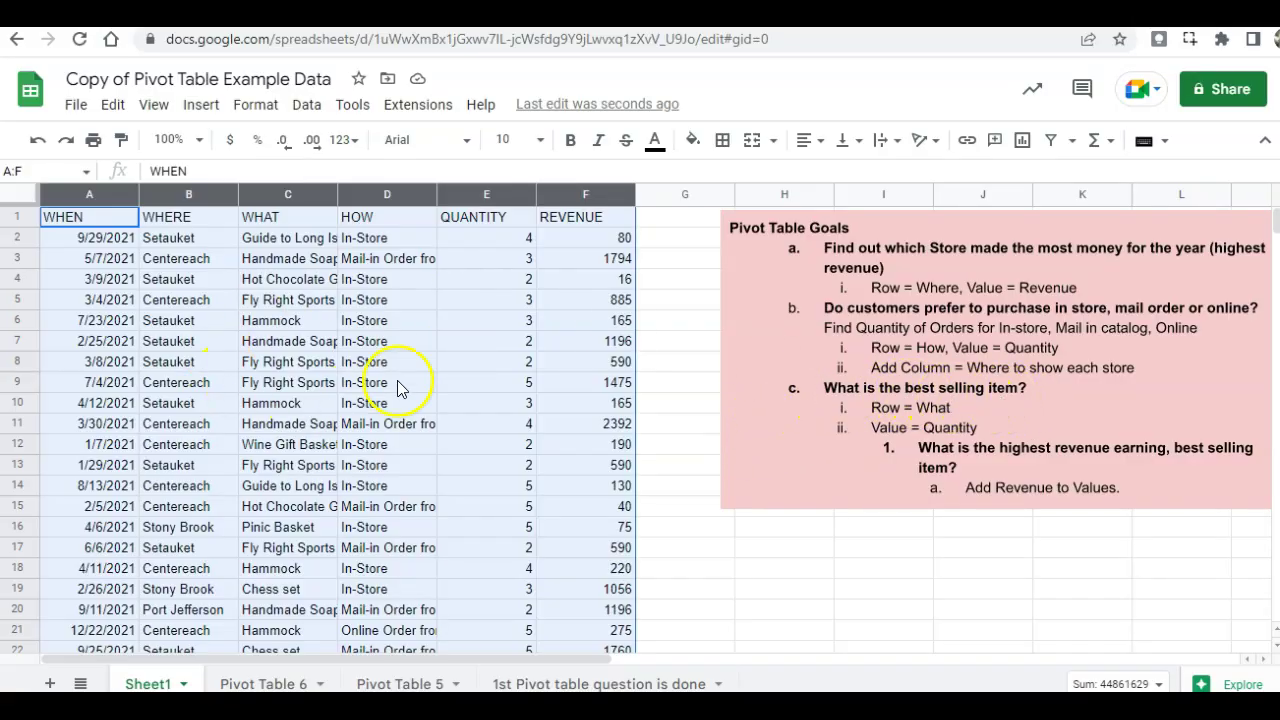
# - Create a third pivot table from Sheet1!A:F on a new sheet, Pivot Table 7
pyautogui.click(197, 108)
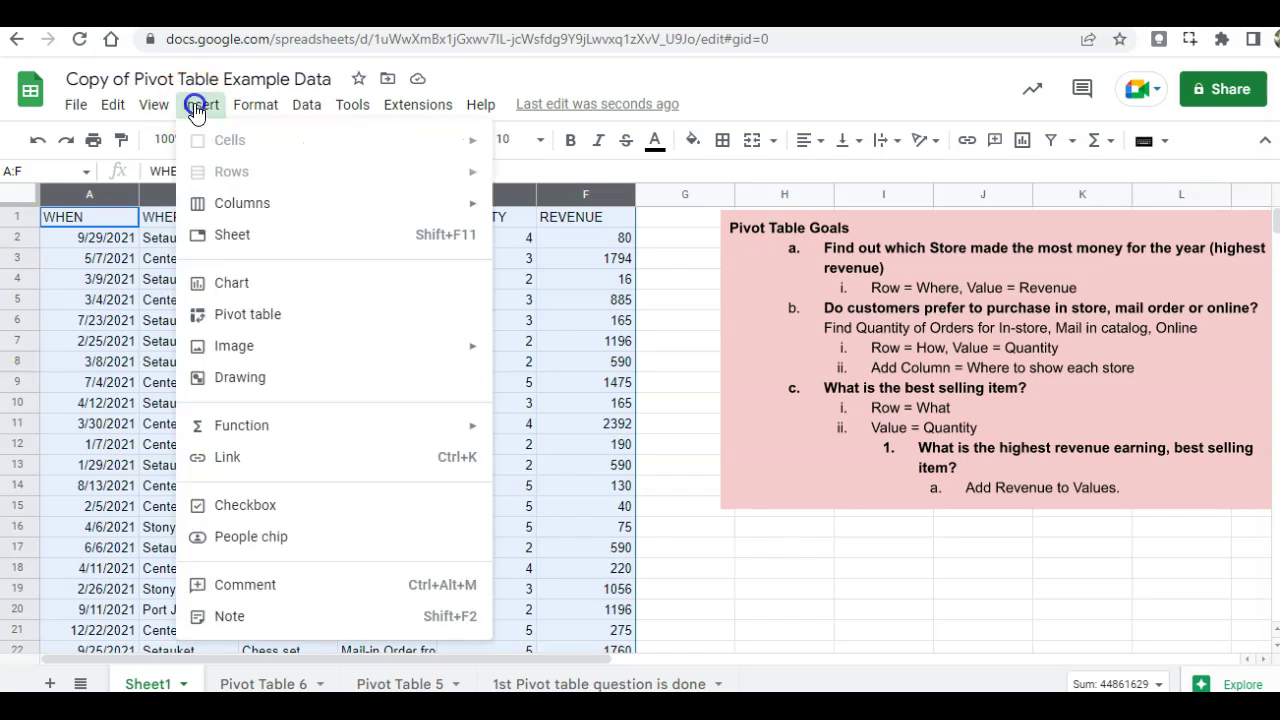
pyautogui.click(241, 315)
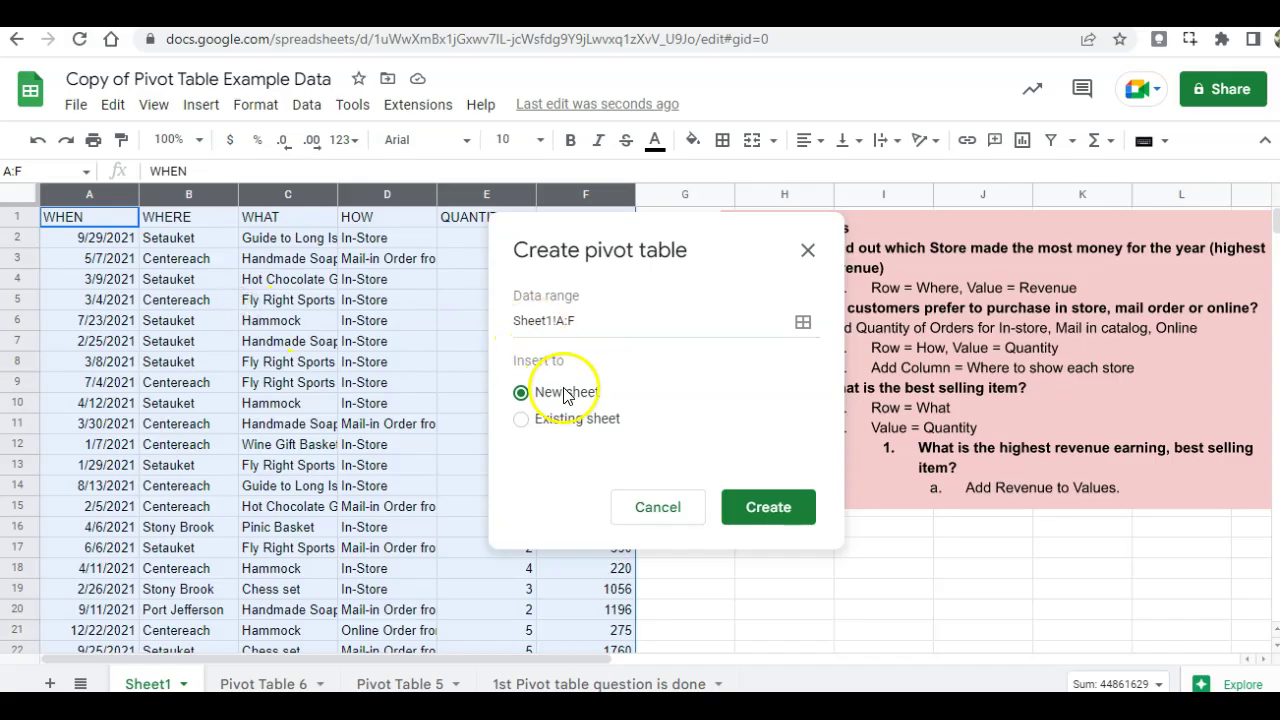
pyautogui.click(768, 507)
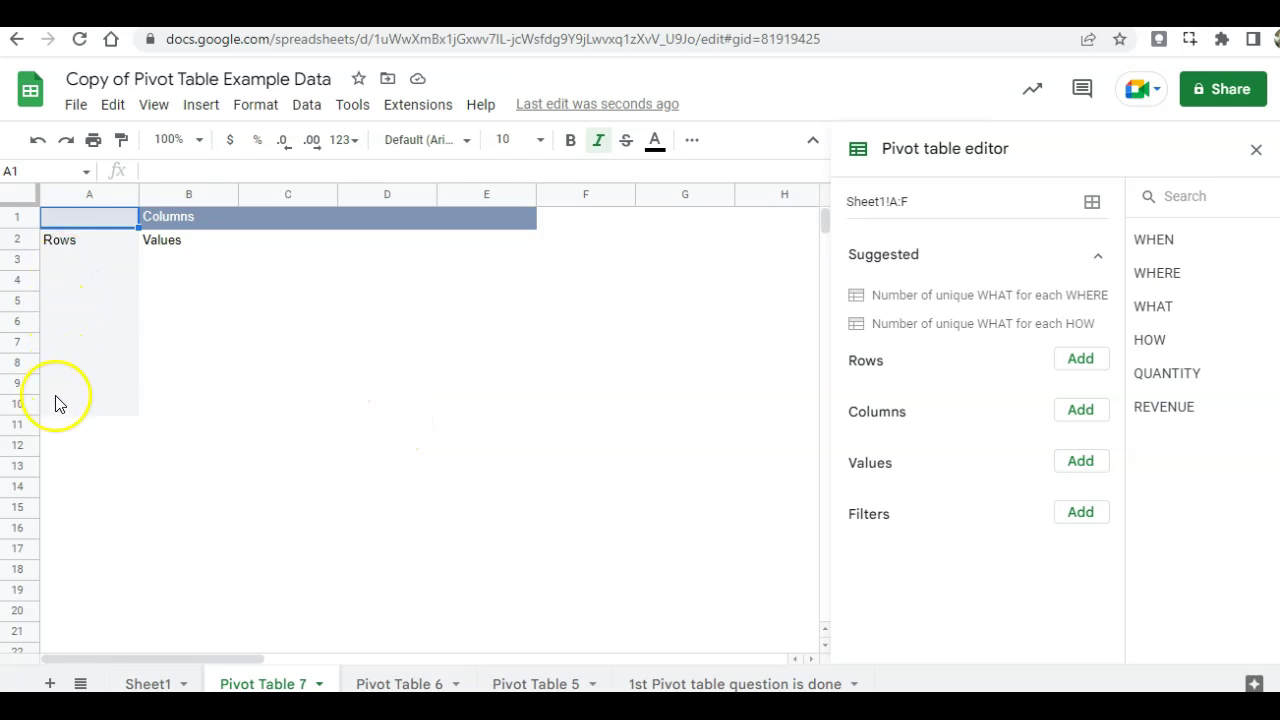
# - Group Pivot Table 7 rows by WHAT, widen column A, and sum QUANTITY per item
pyautogui.click(1082, 360)
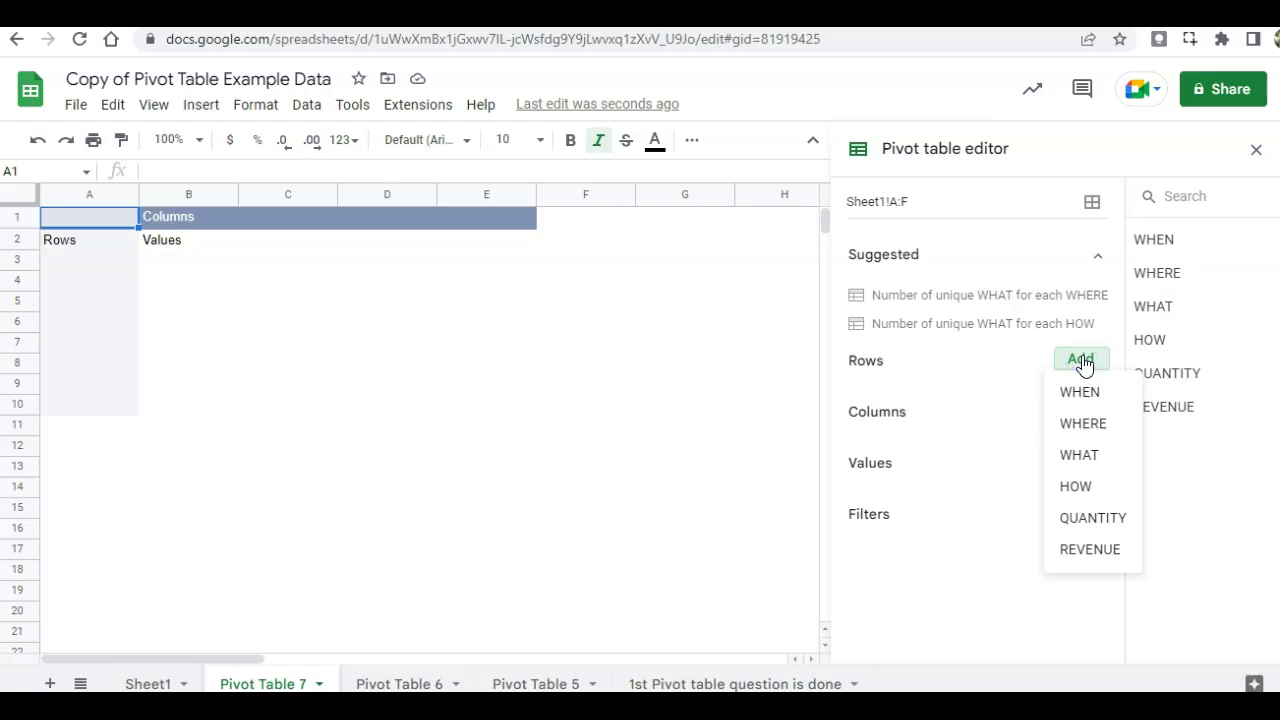
pyautogui.click(1079, 456)
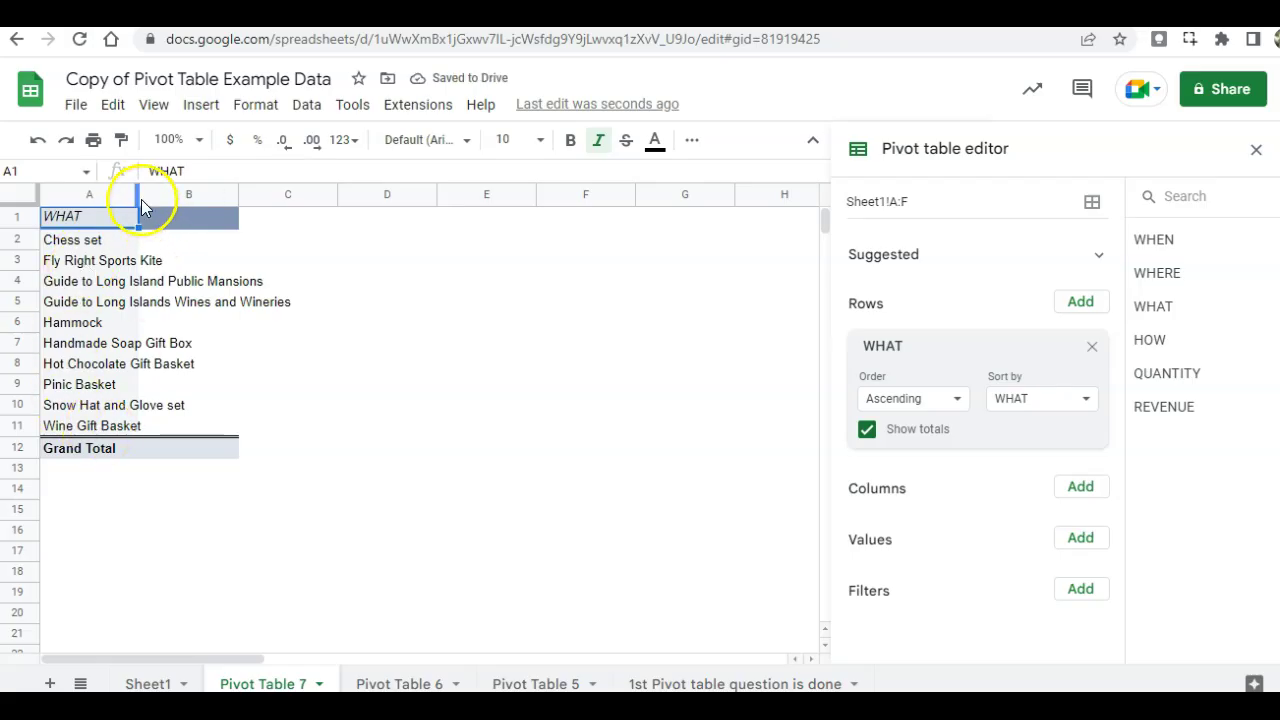
pyautogui.moveTo(138, 196); pyautogui.dragTo(302, 216)
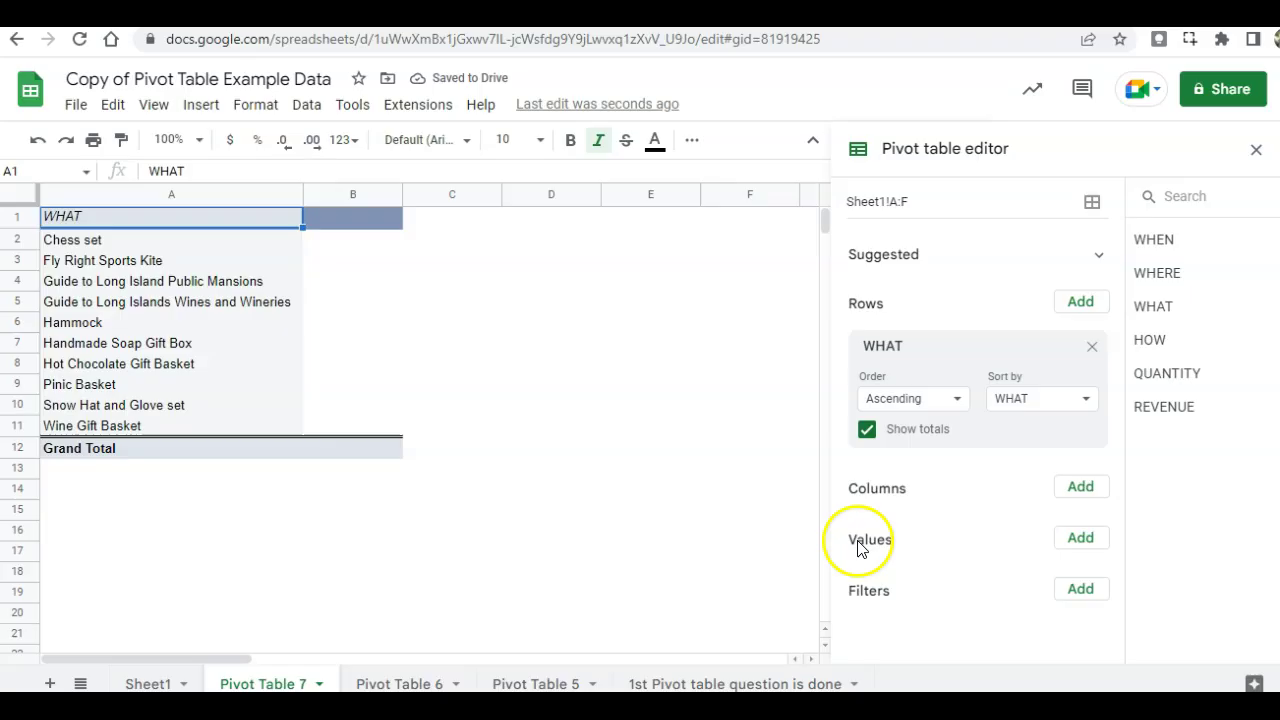
pyautogui.click(1071, 552)
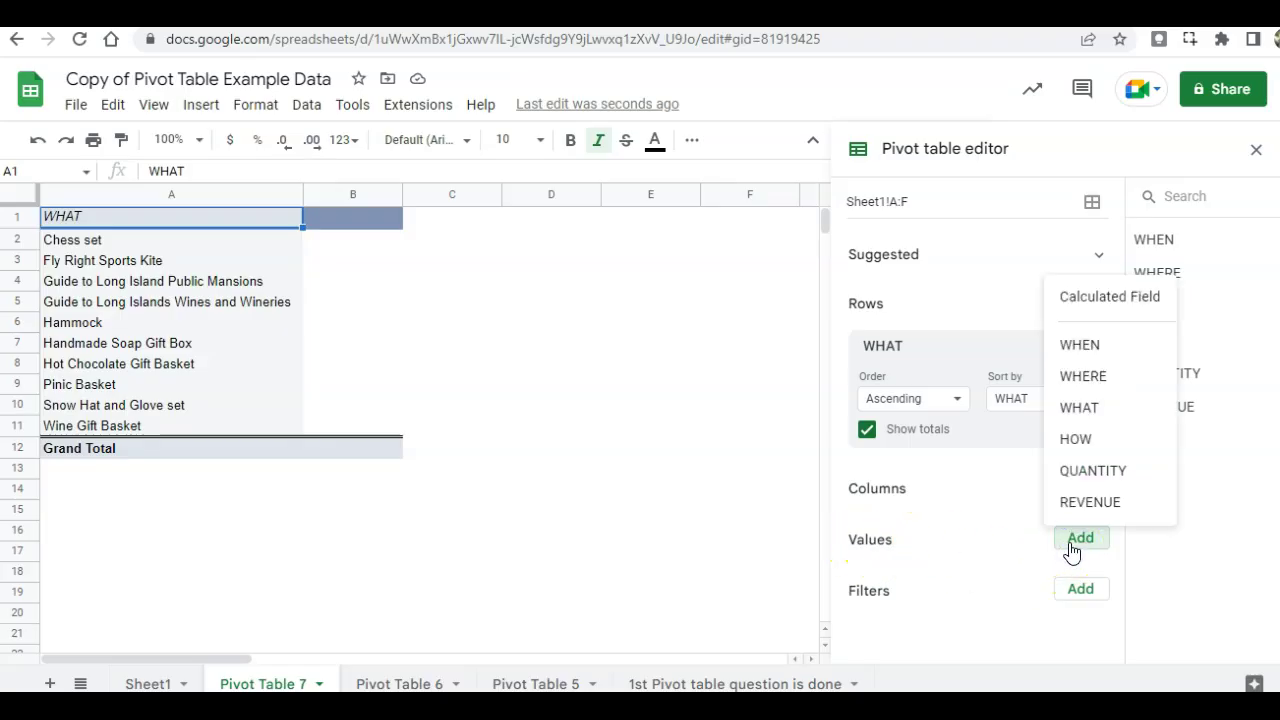
pyautogui.click(1071, 552)
pyautogui.click(1071, 552)
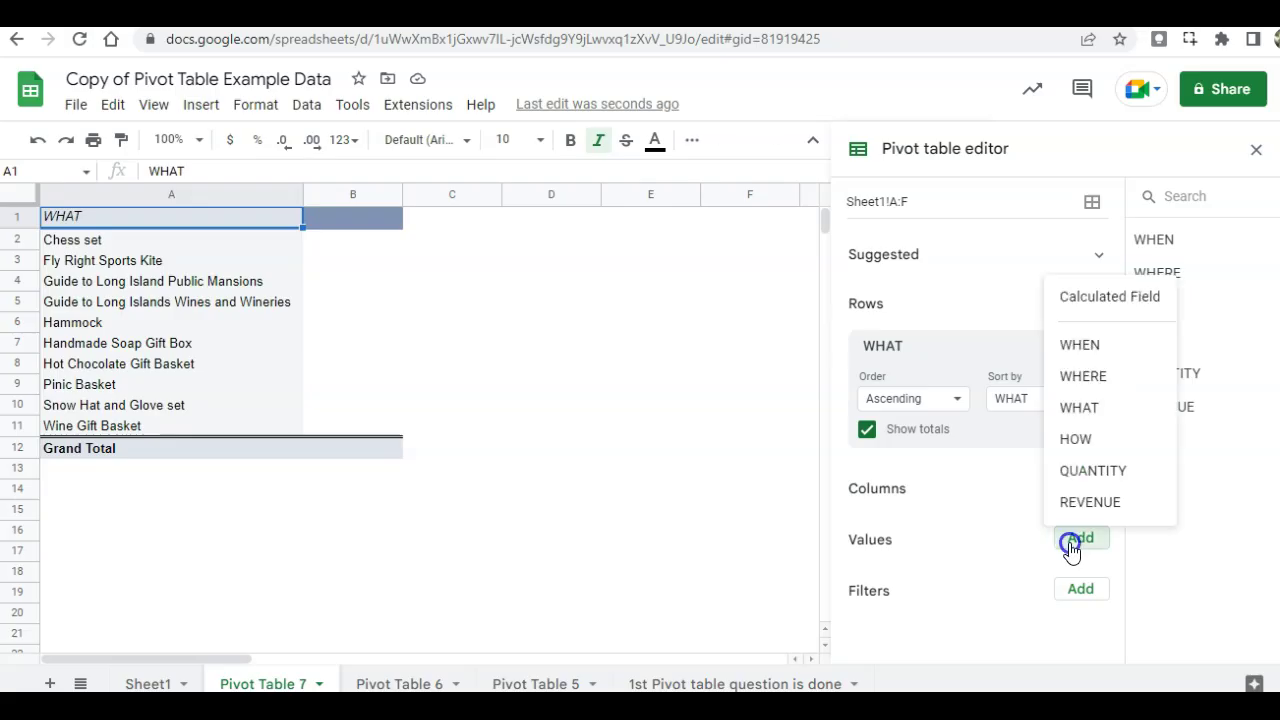
pyautogui.click(1099, 471)
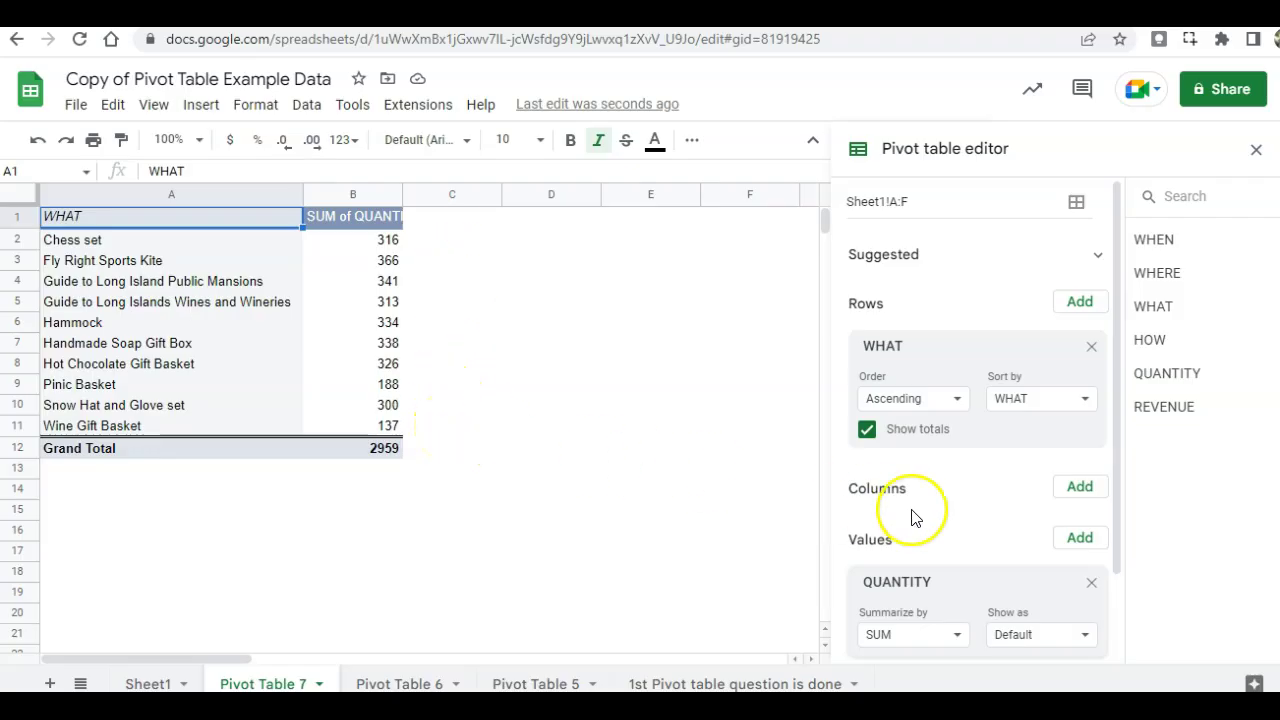
# - Add a SUM of REVENUE values column to the item pivot, totalling 483465
pyautogui.scroll(-1, 911, 517)
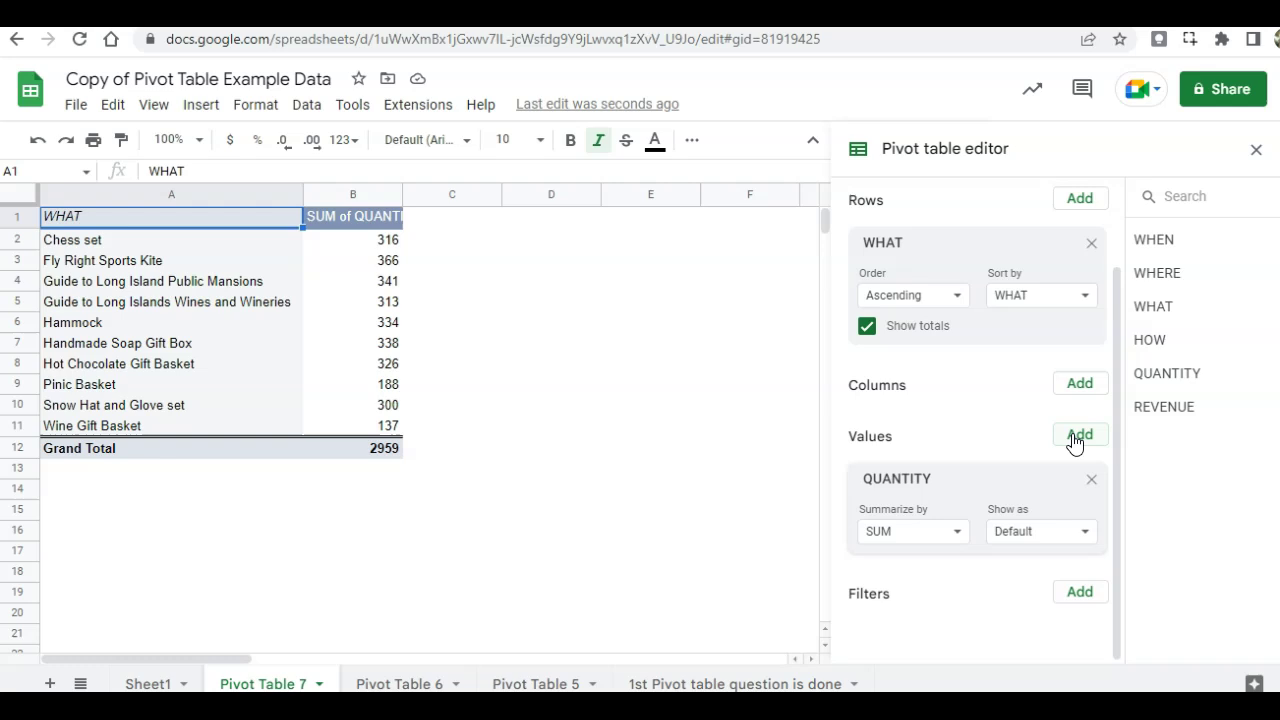
pyautogui.click(1075, 443)
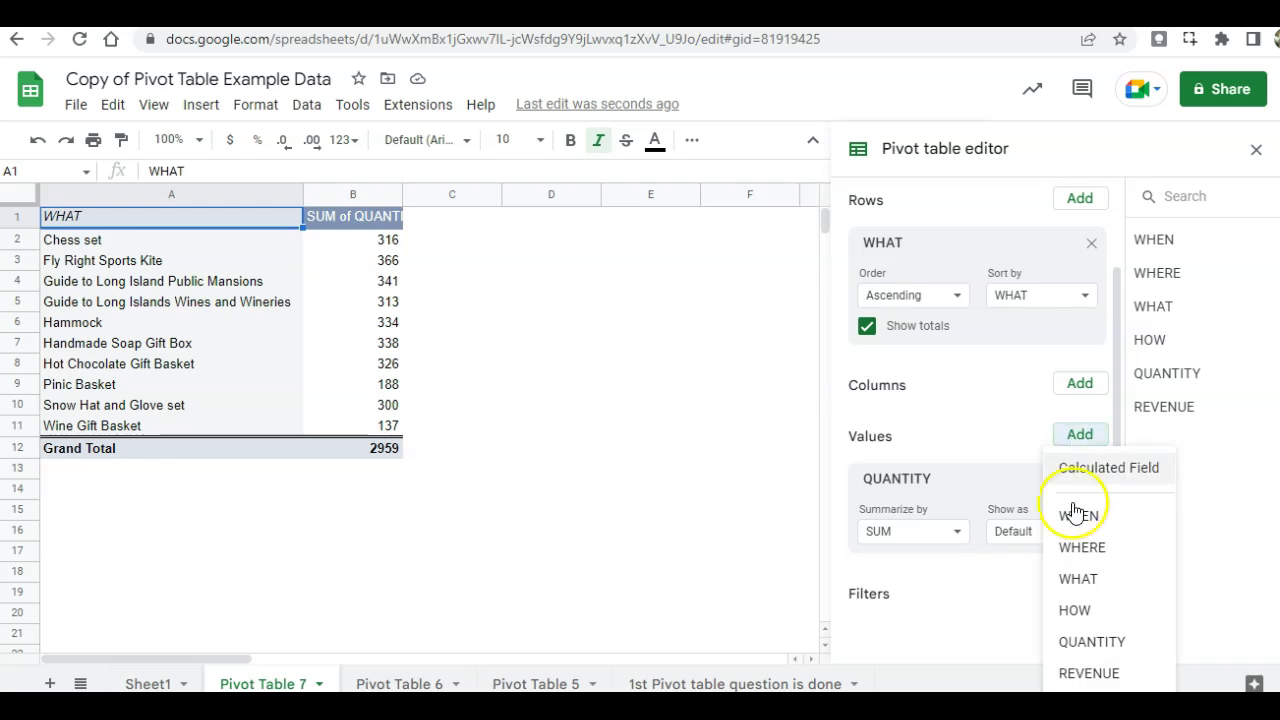
pyautogui.click(1080, 676)
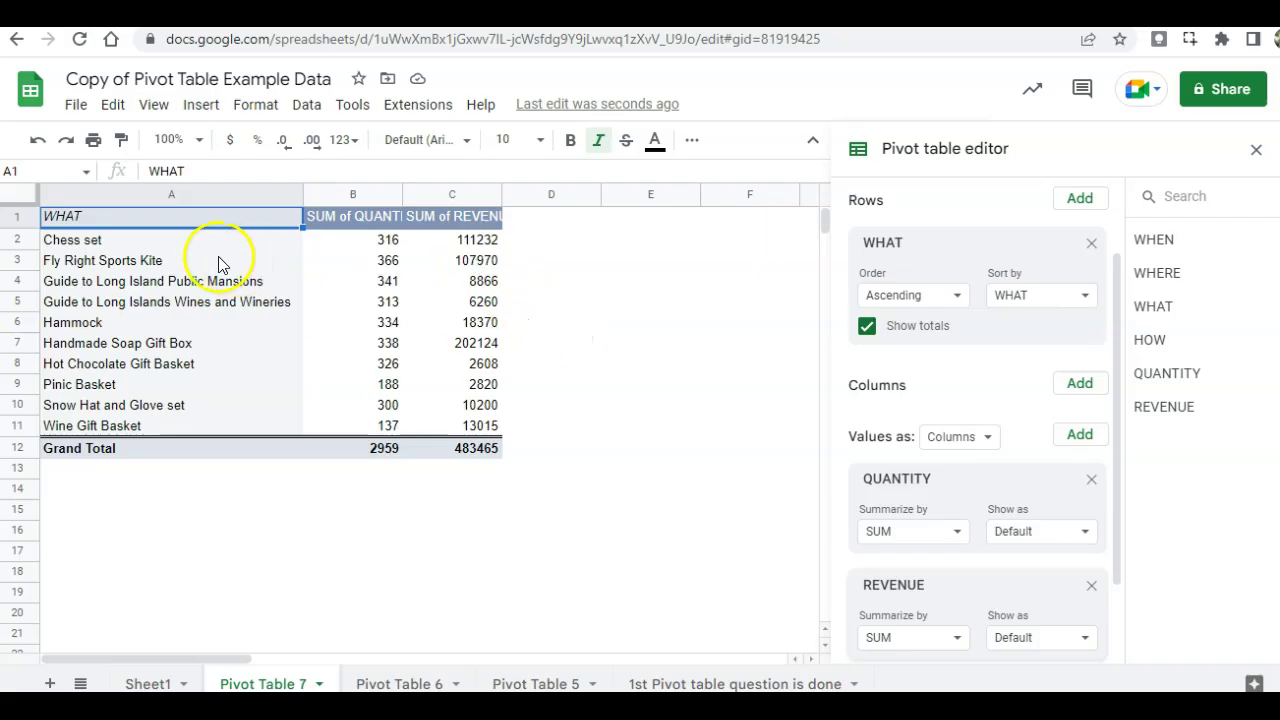
# - Chart item names (A1:A11) against revenue (C1:C11) as a SUM of REVENUE vs. WHAT column chart
pyautogui.click(190, 225)
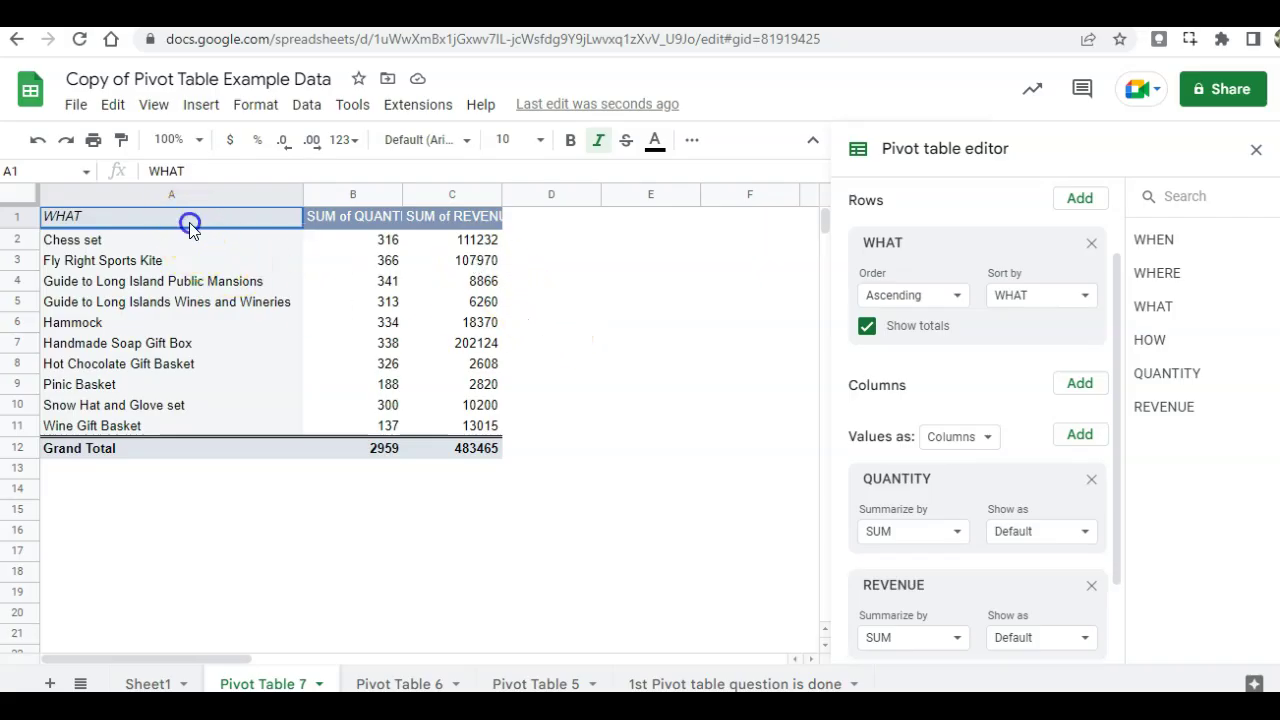
pyautogui.moveTo(190, 225); pyautogui.dragTo(185, 420)
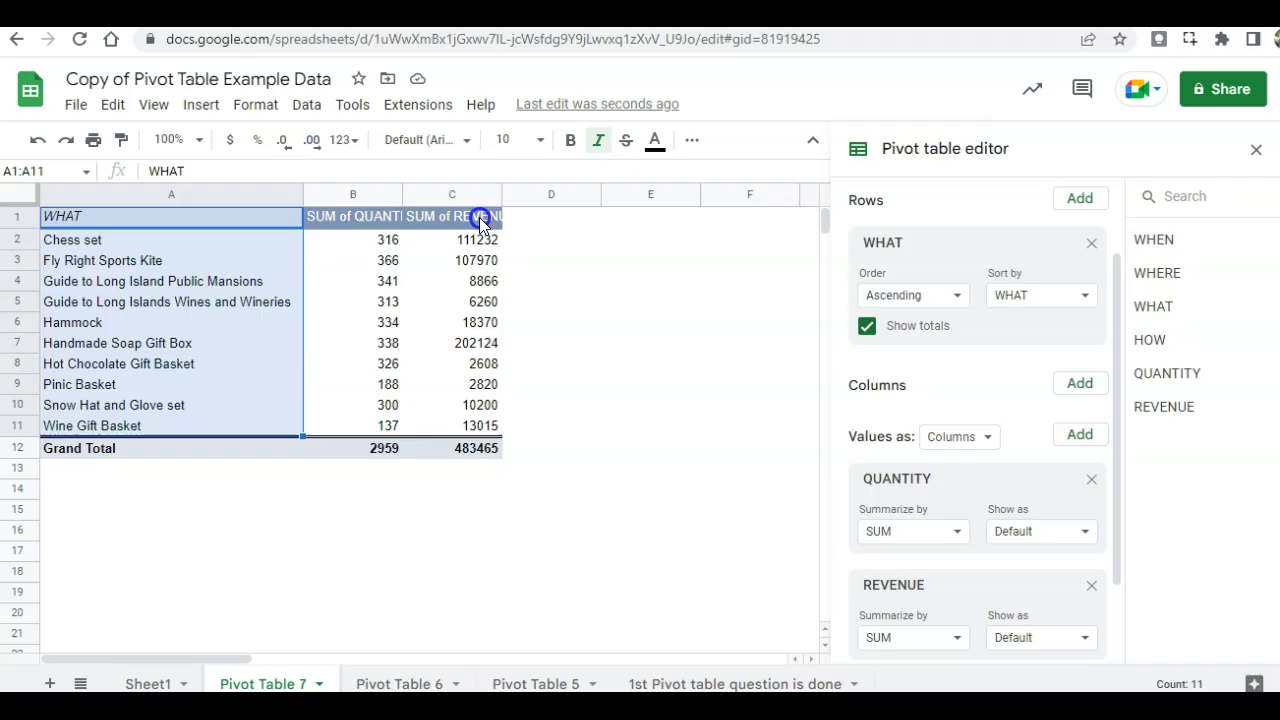
pyautogui.moveTo(479, 217); pyautogui.dragTo(485, 426)
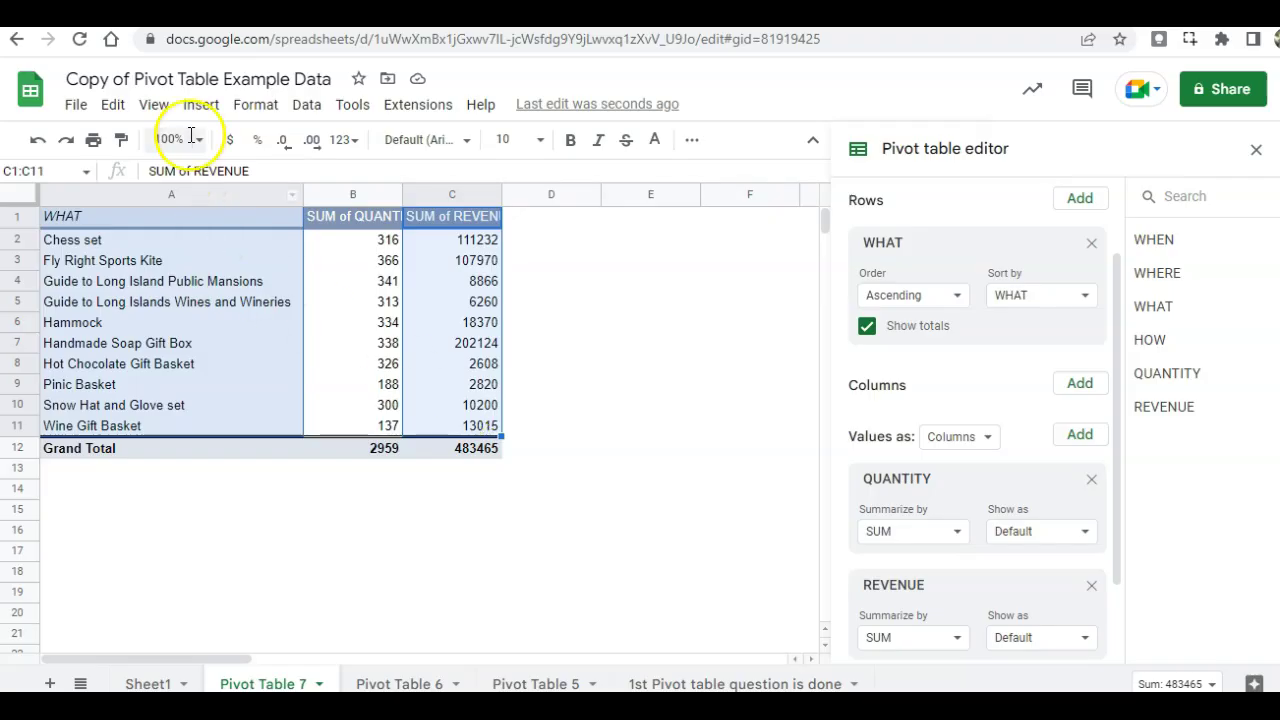
pyautogui.click(199, 105)
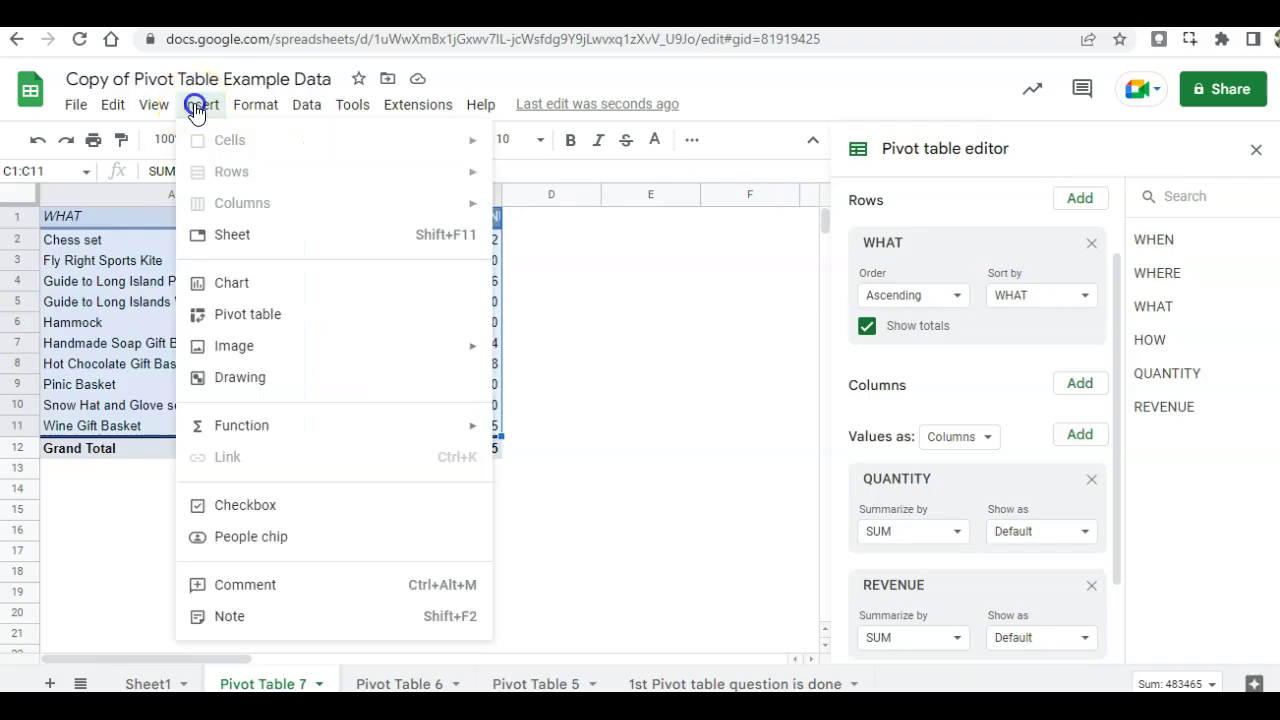
pyautogui.click(248, 287)
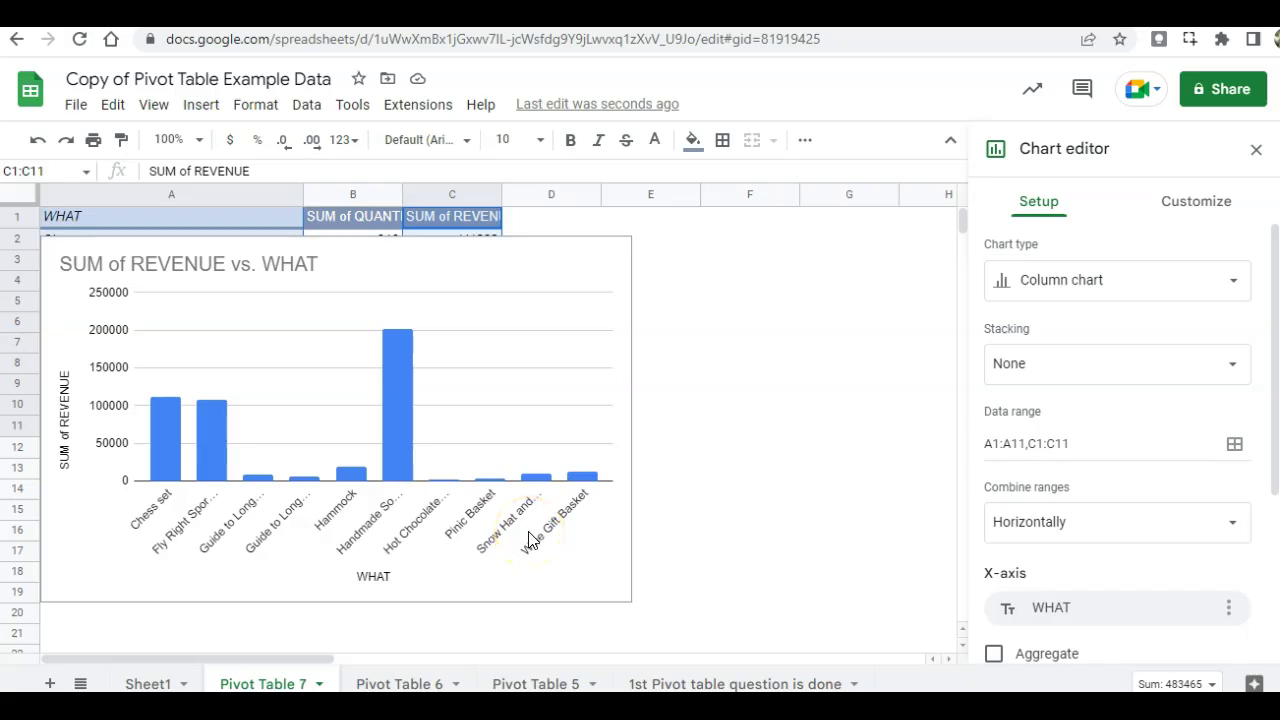
# - Switch to the Pivot Table 5 sheet and leave pivot editing
pyautogui.click(533, 683)
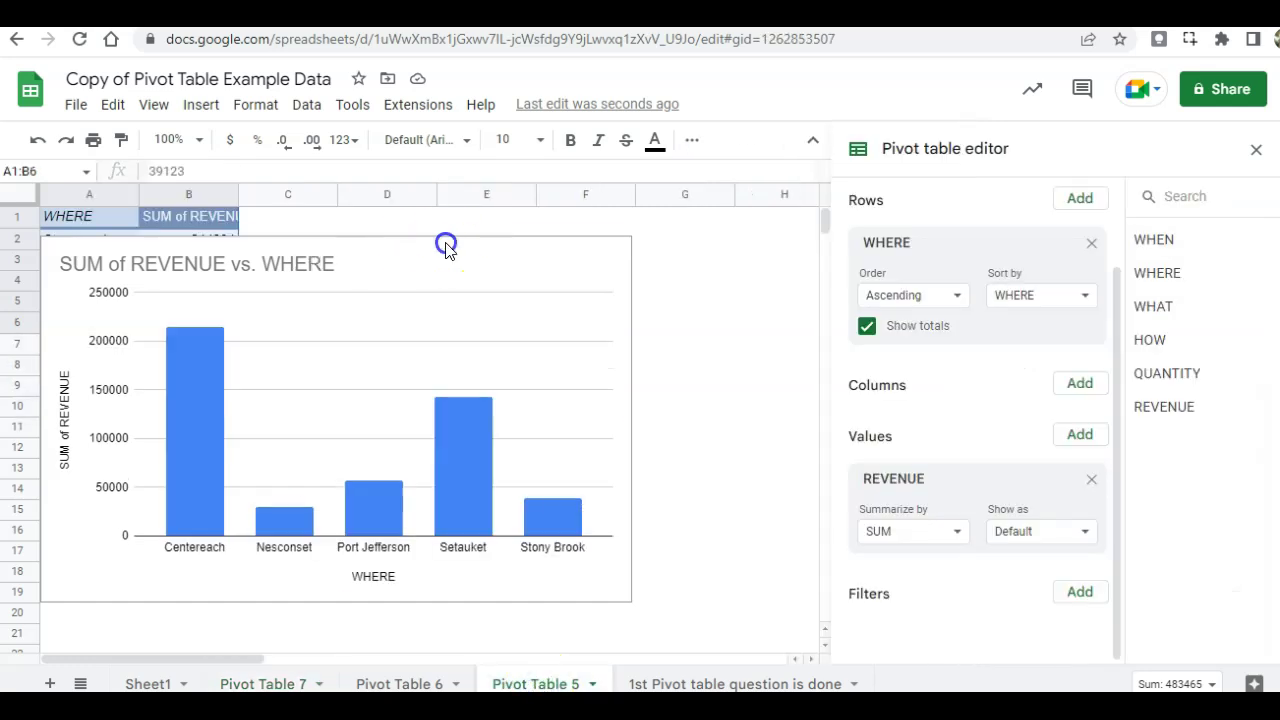
pyautogui.moveTo(443, 243); pyautogui.dragTo(574, 389)
pyautogui.scroll(-1, 500, 350)
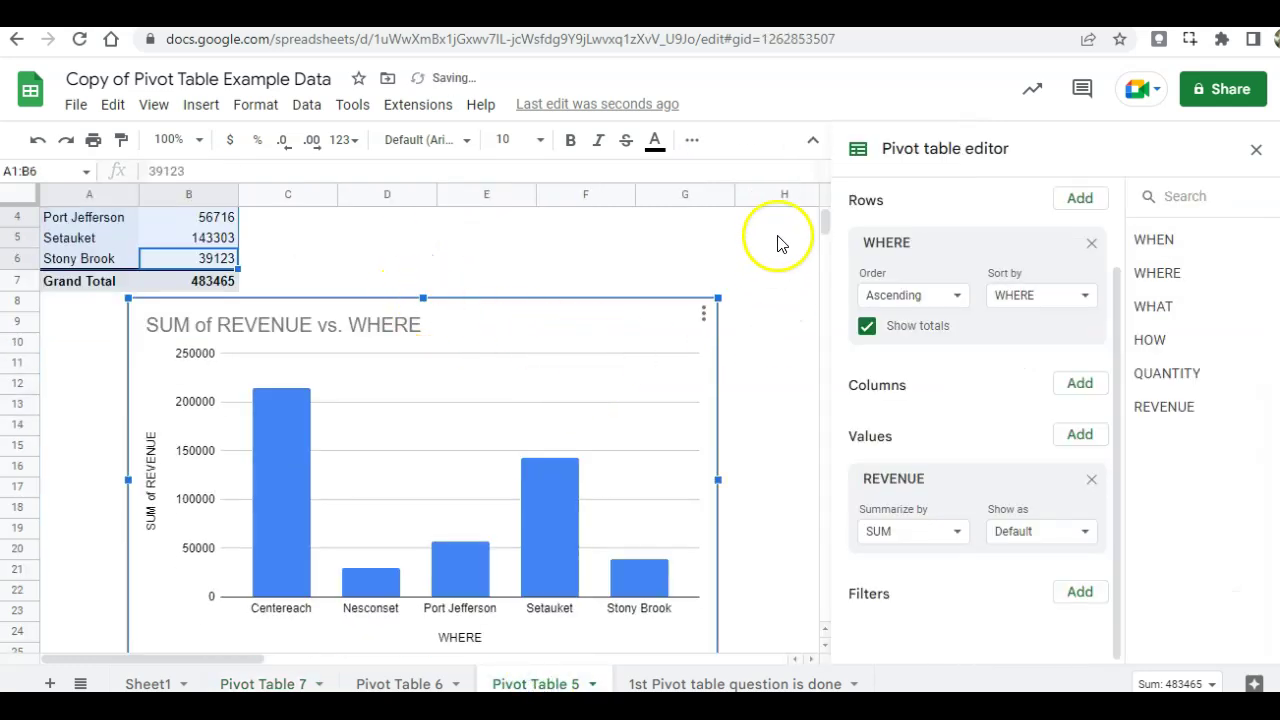
pyautogui.moveTo(827, 225); pyautogui.dragTo(827, 212)
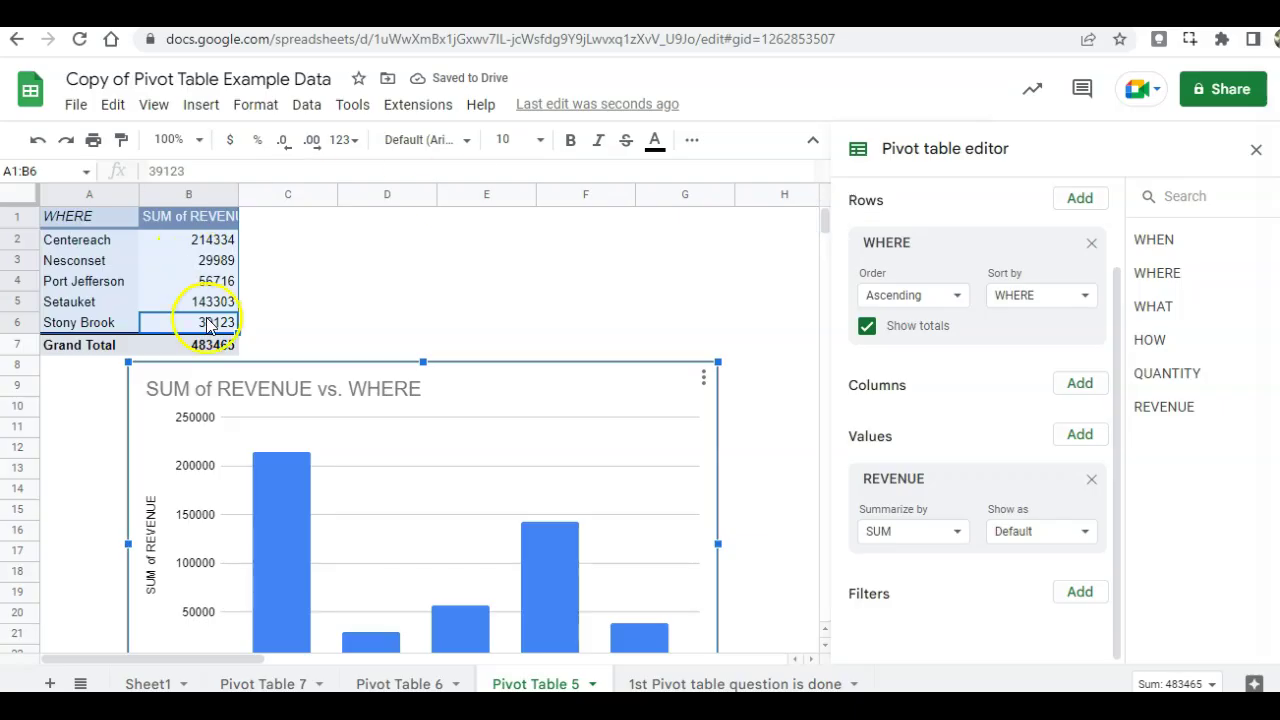
pyautogui.click(314, 322)
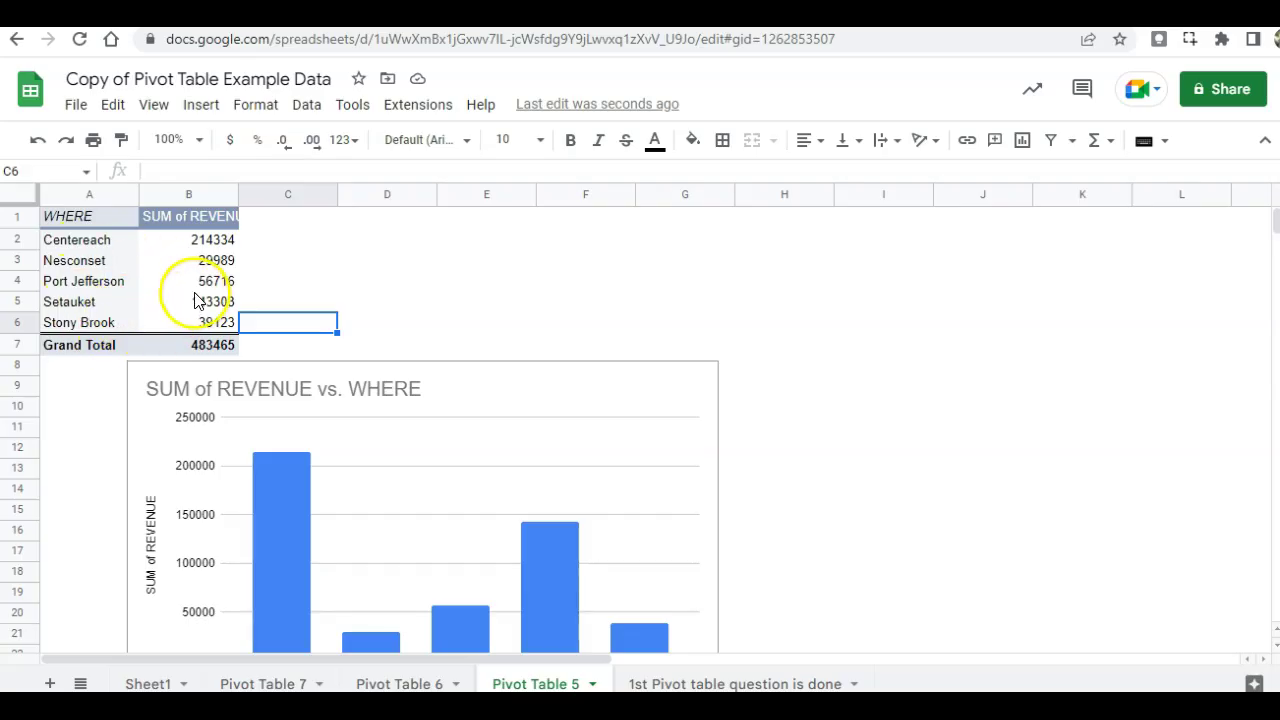
# - Delete the SUM of REVENUE vs. WHERE chart from Pivot Table 5
pyautogui.click(620, 414)
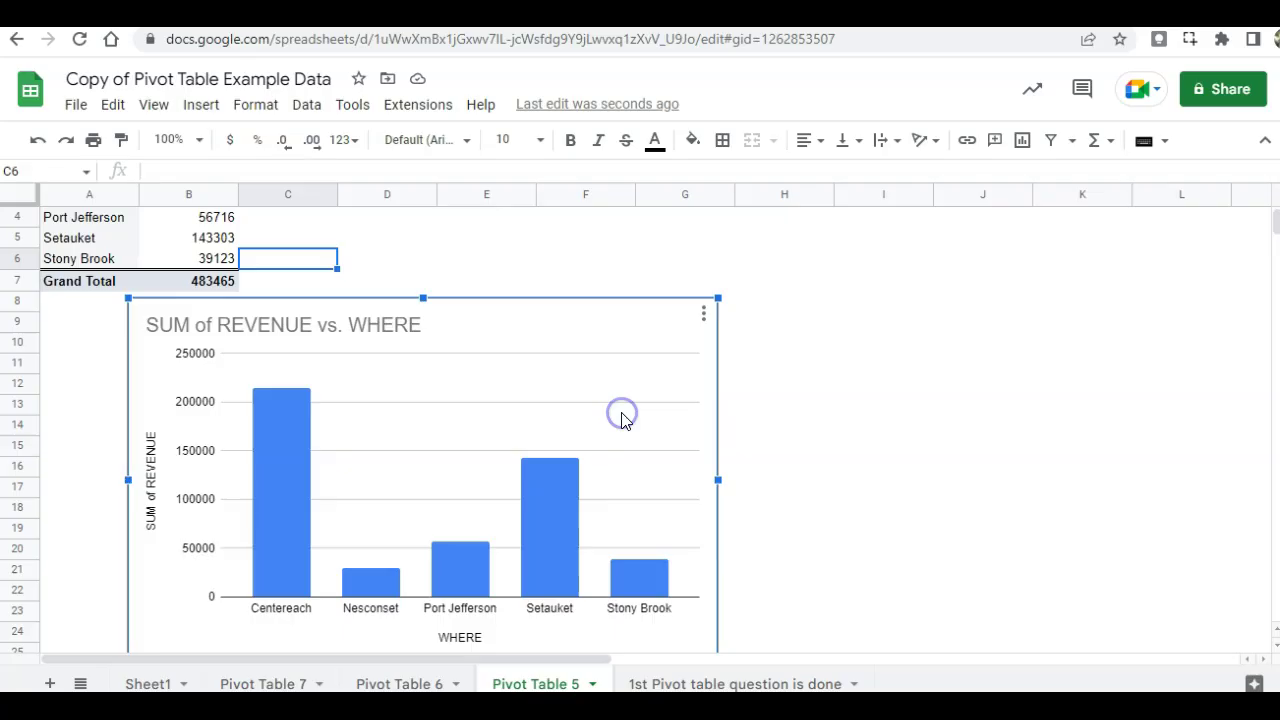
pyautogui.click(704, 318)
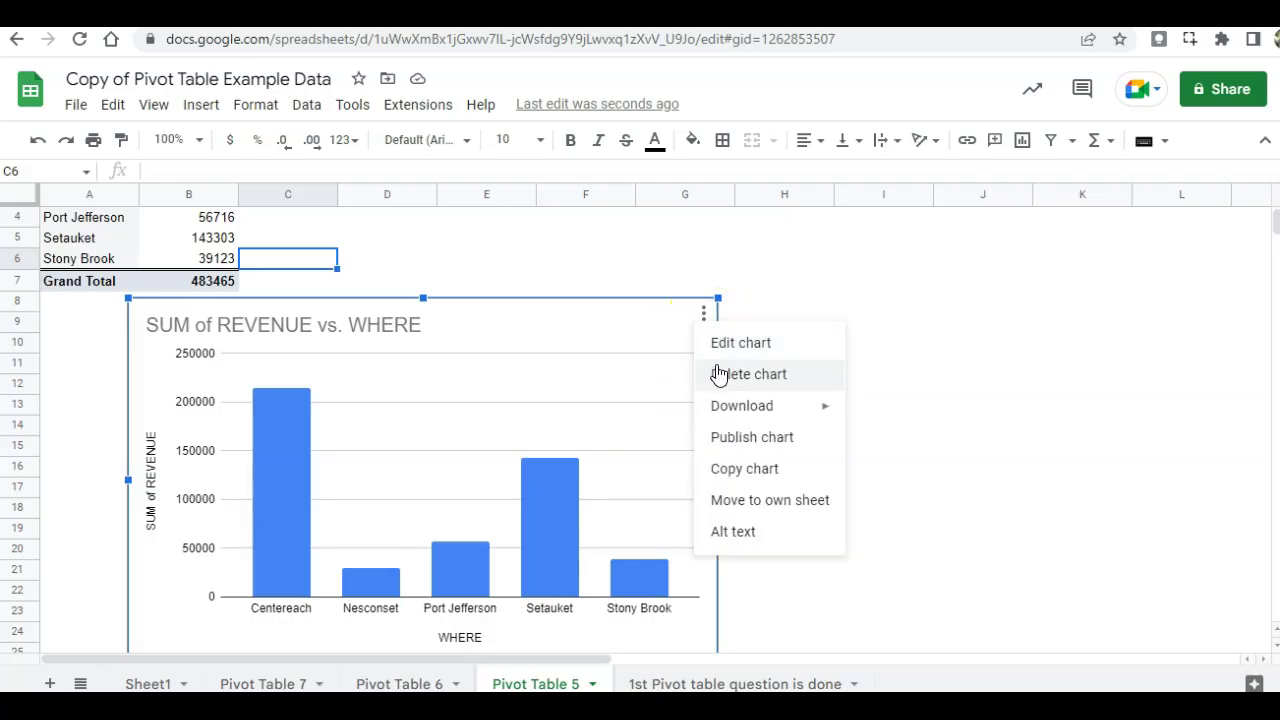
pyautogui.click(717, 374)
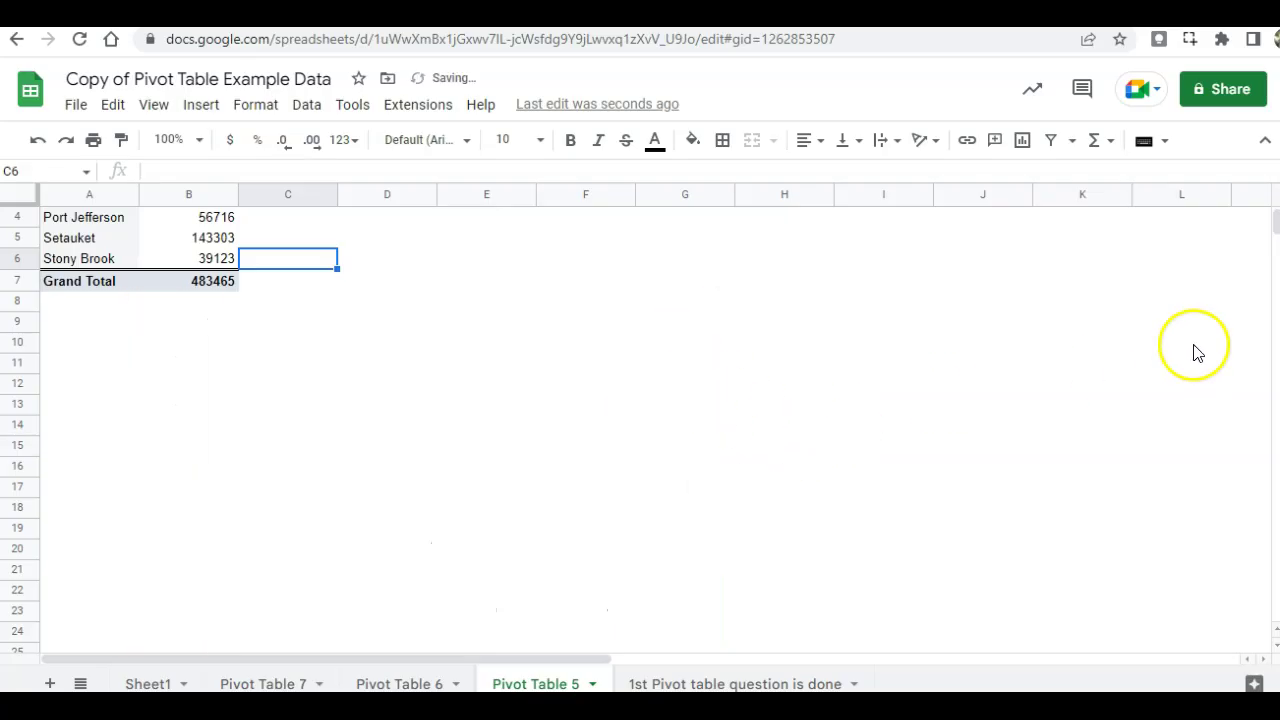
pyautogui.moveTo(1276, 234); pyautogui.dragTo(1275, 214)
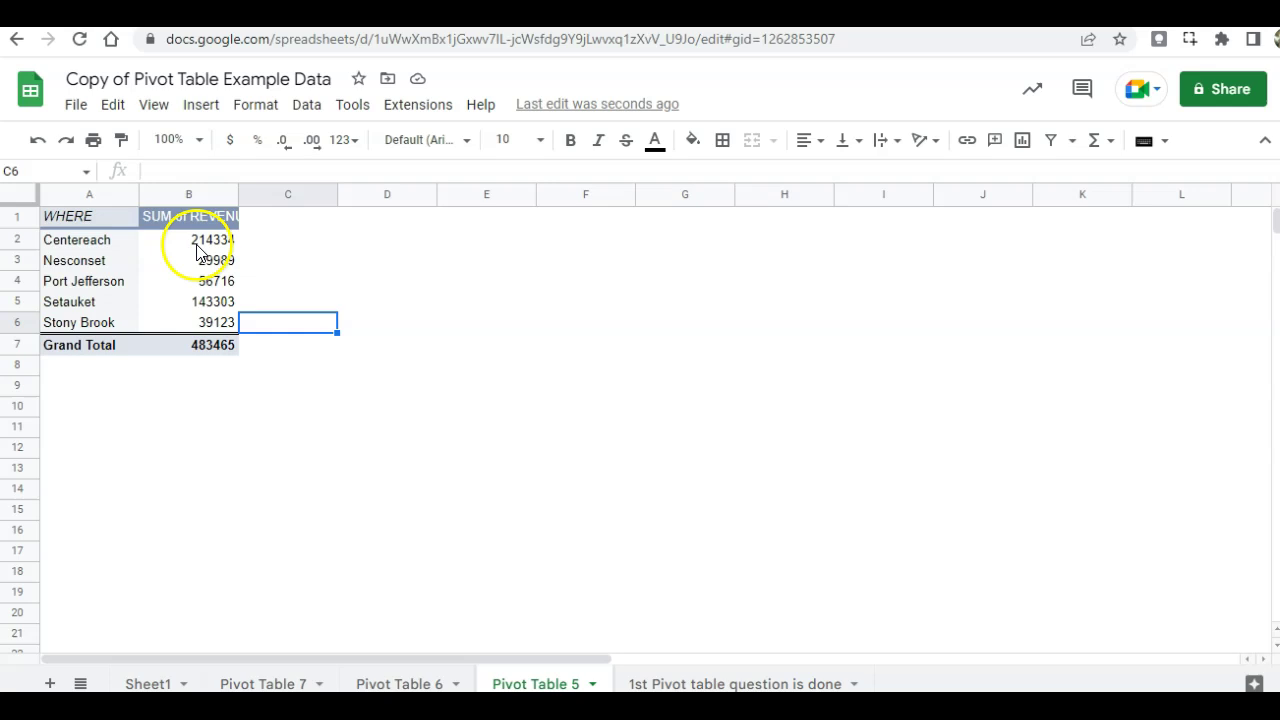
# - Add a WHERE filter to the revenue pivot that excludes Centereach and Setauket, giving a 125828 total
pyautogui.click(156, 260)
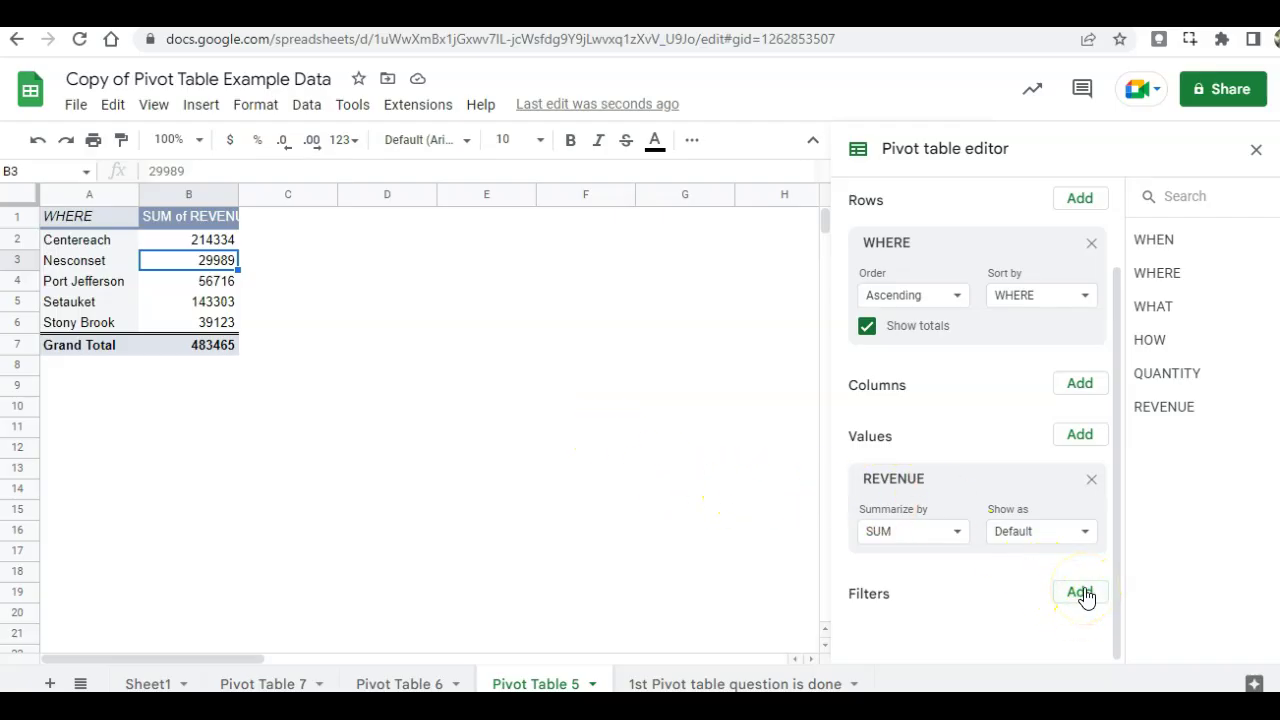
pyautogui.click(1081, 593)
pyautogui.click(1084, 431)
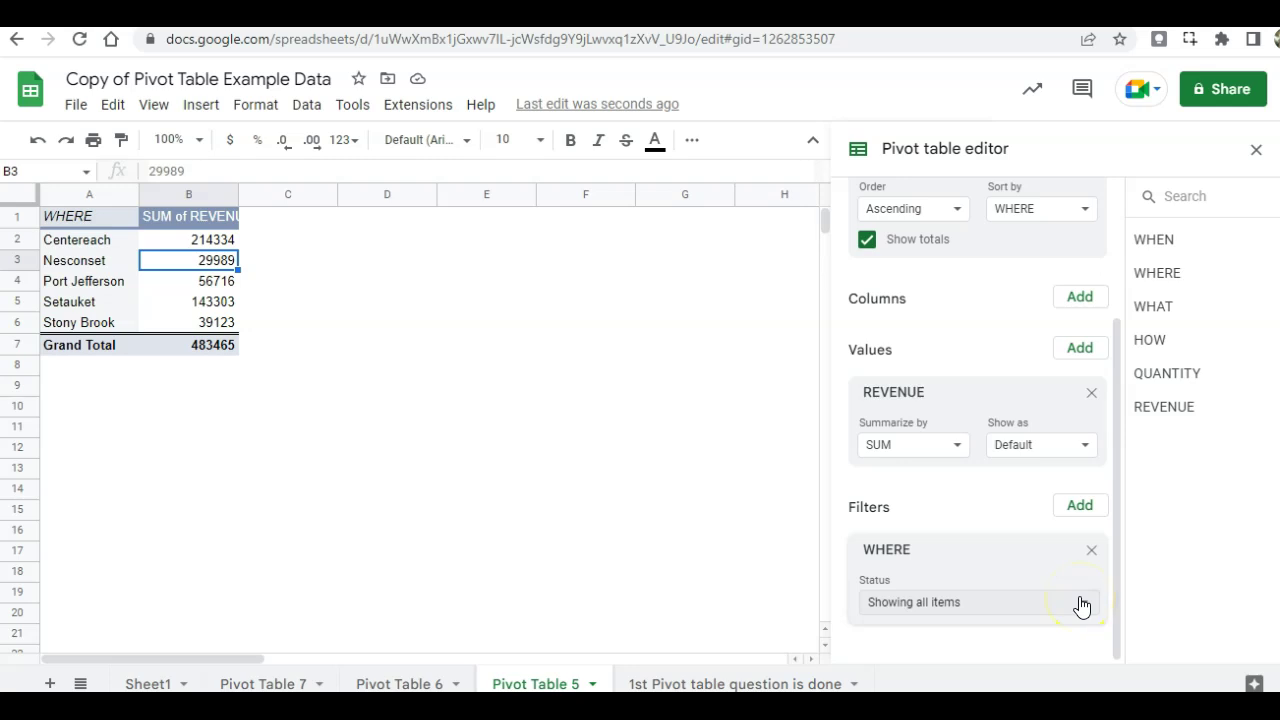
pyautogui.click(1080, 603)
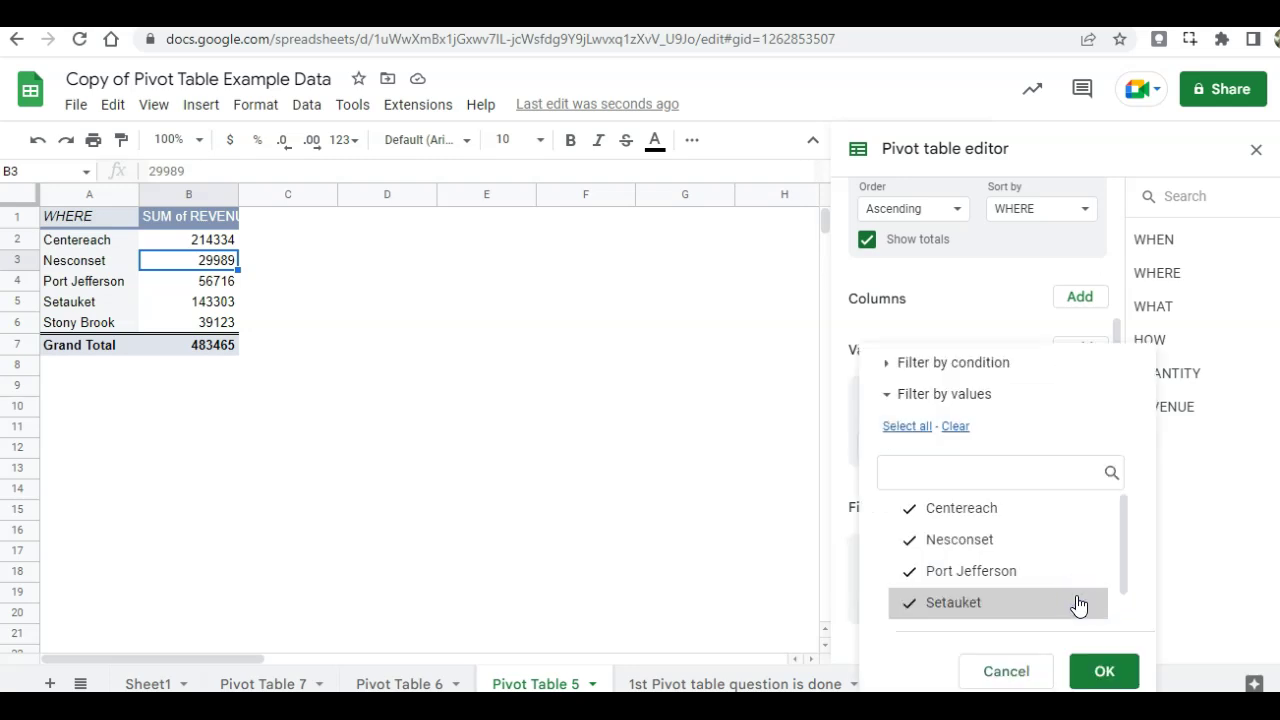
pyautogui.click(957, 518)
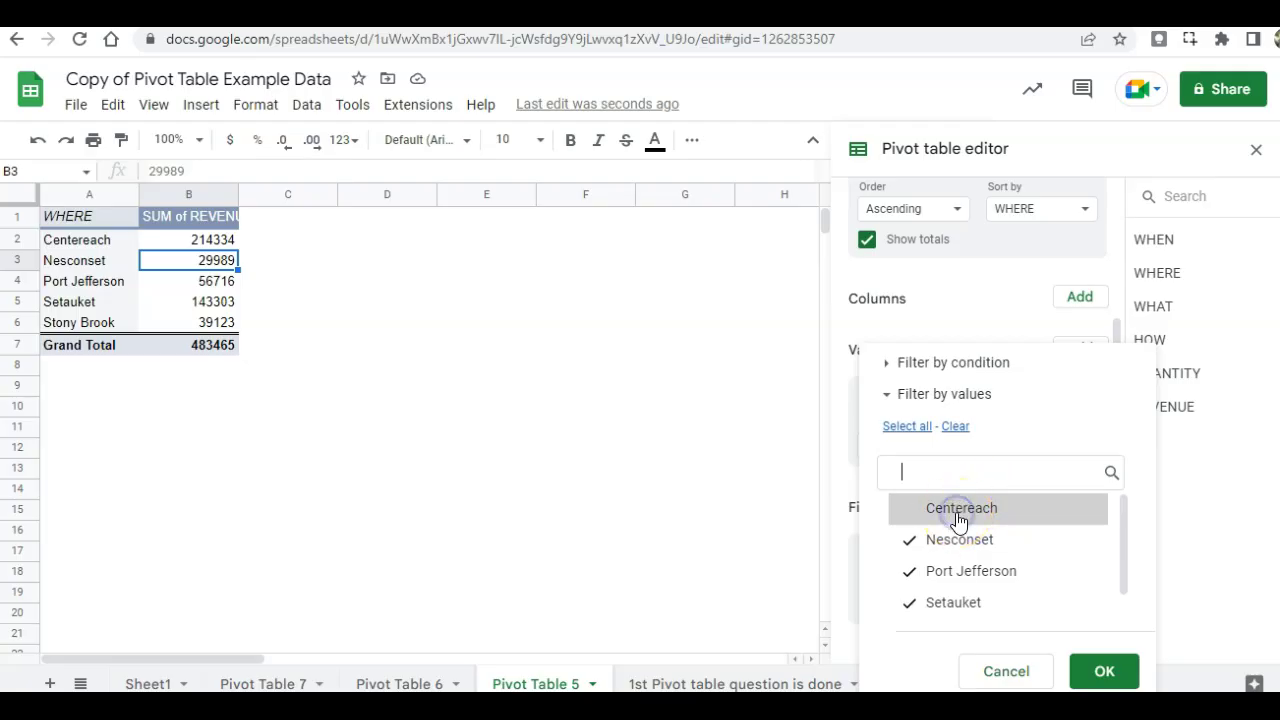
pyautogui.moveTo(1123, 536); pyautogui.dragTo(1126, 572)
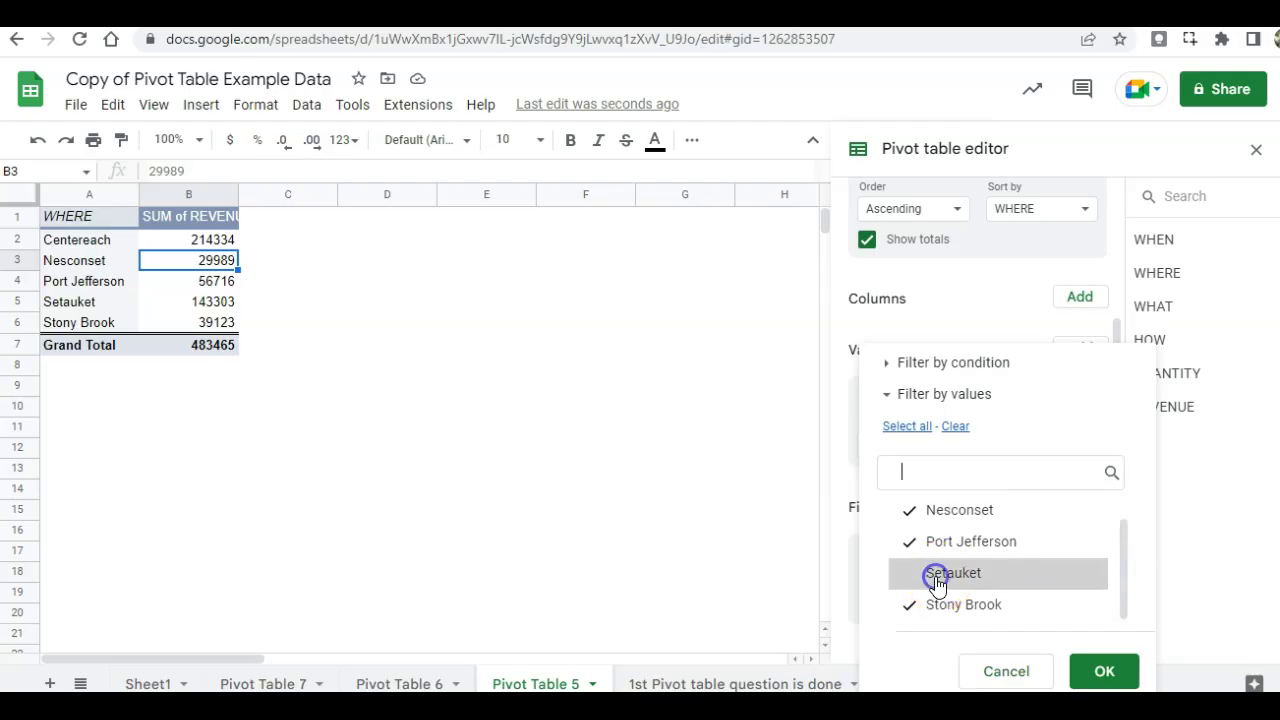
pyautogui.click(937, 586)
pyautogui.click(1107, 672)
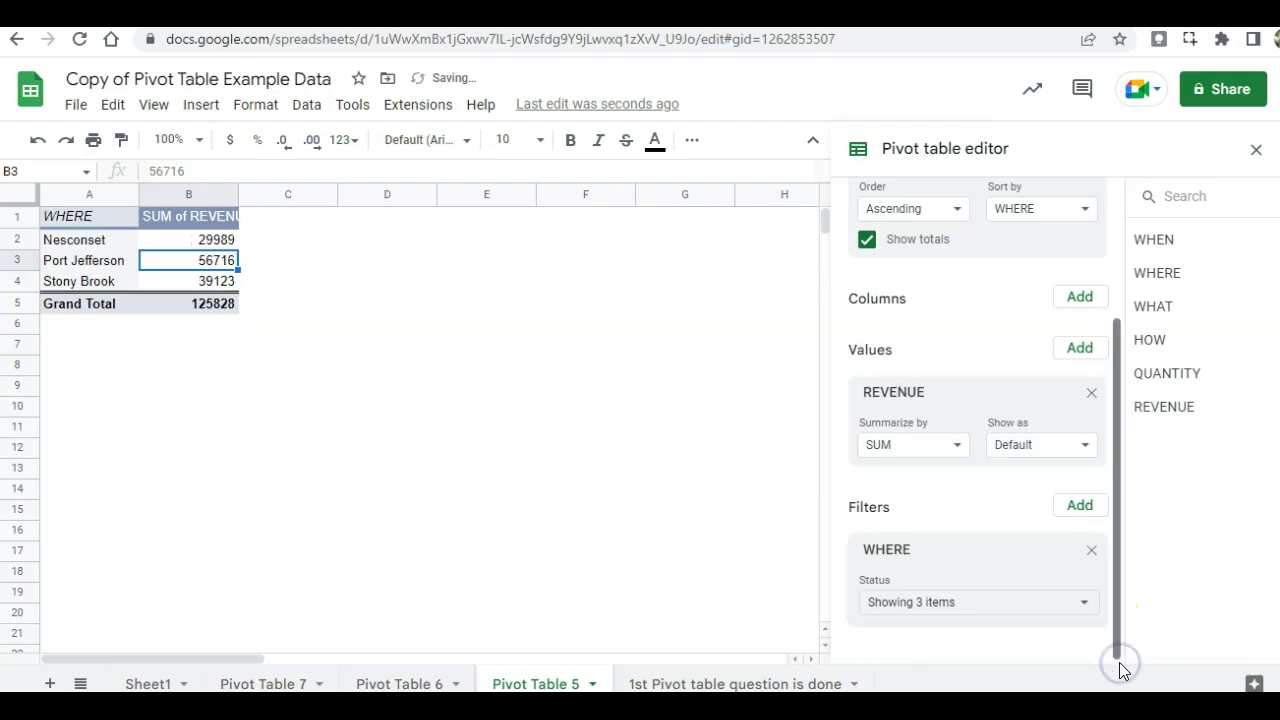